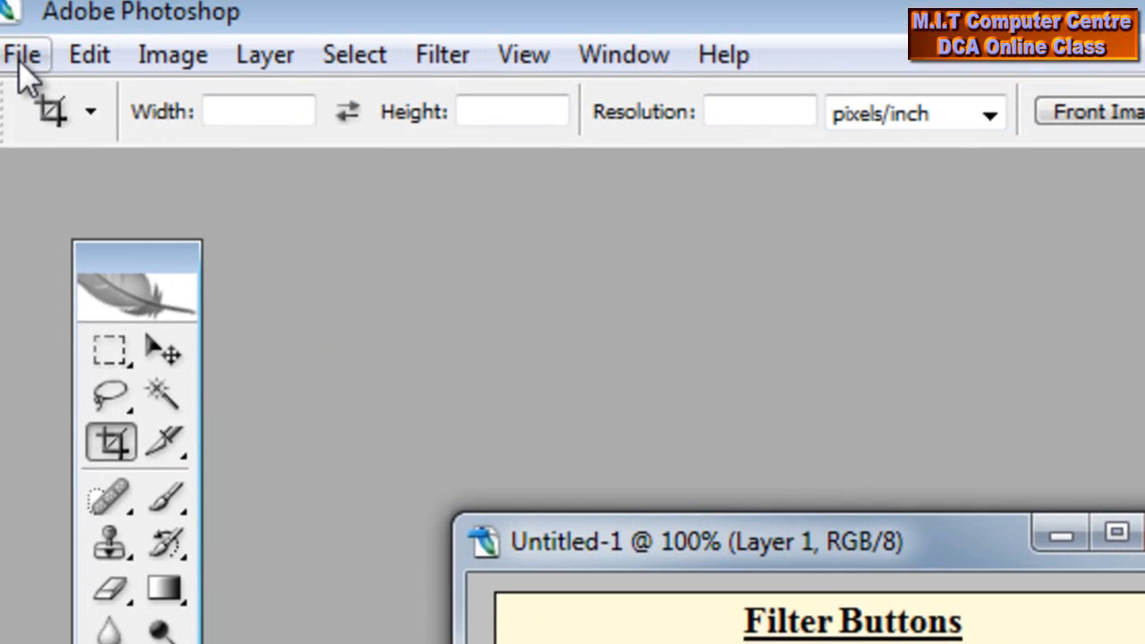
Create a new document using the 640 x 480 preset with a white background
click(29, 69)
click(36, 107)
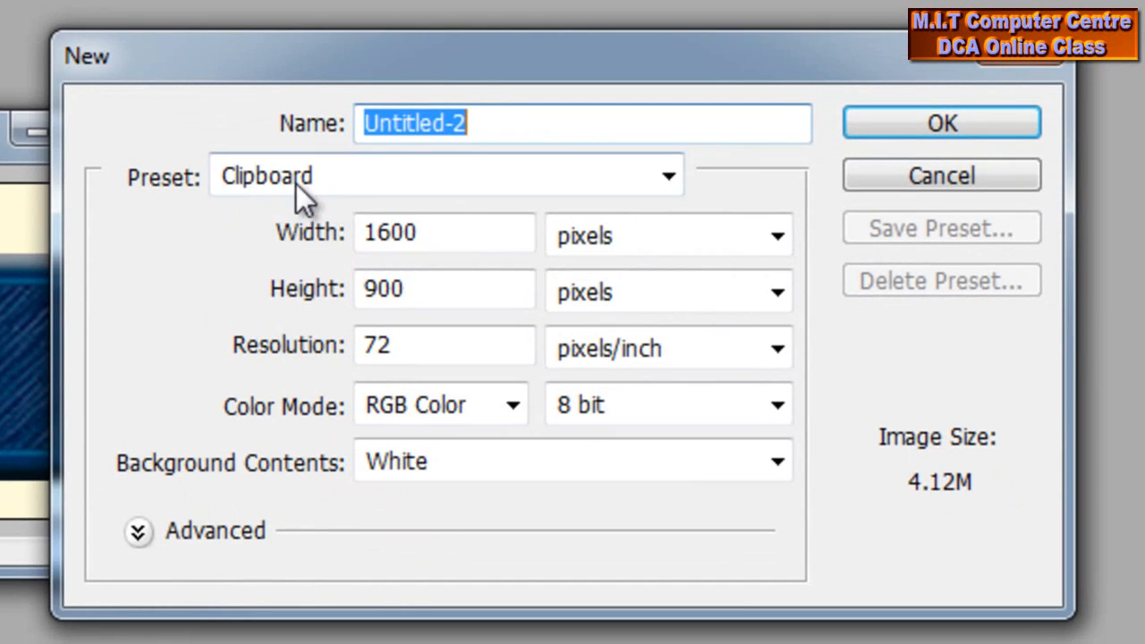
click(424, 175)
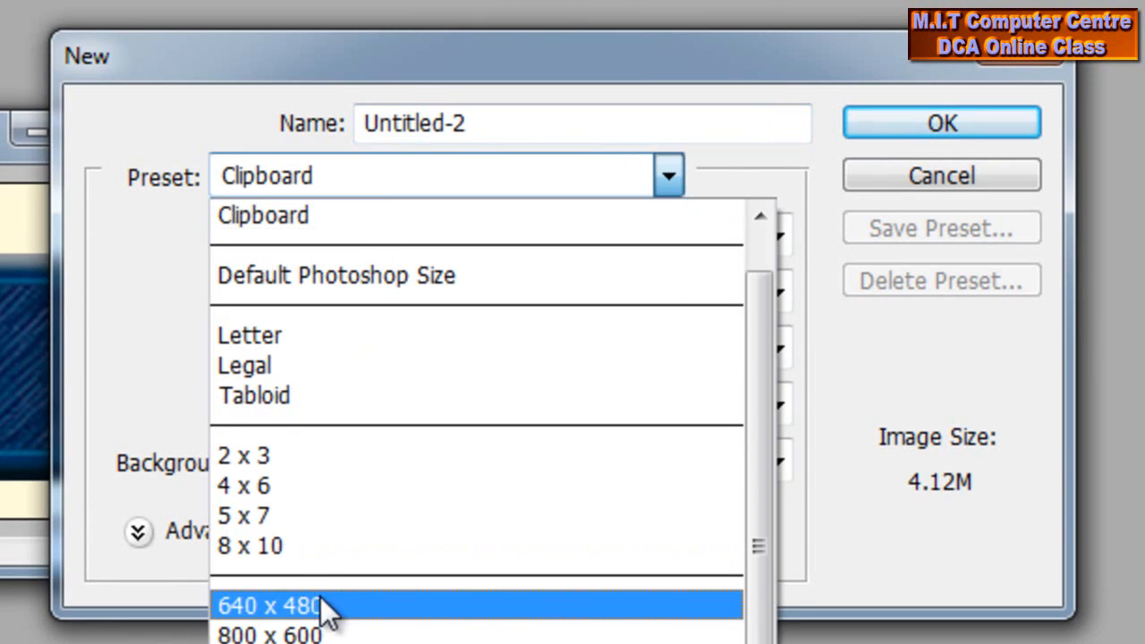
click(396, 609)
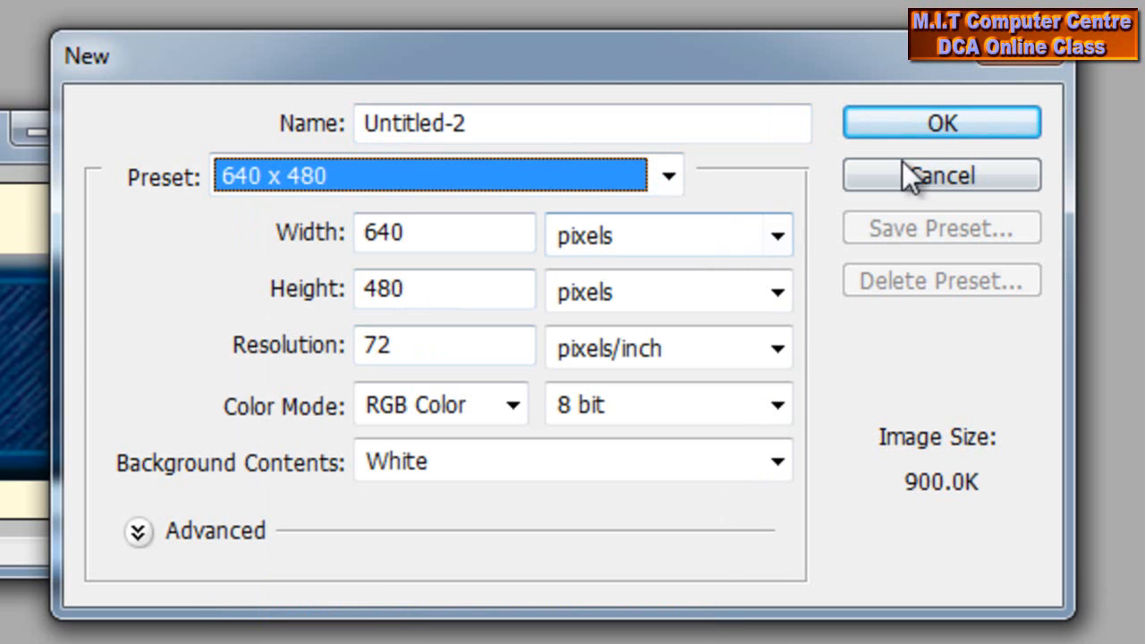
click(934, 132)
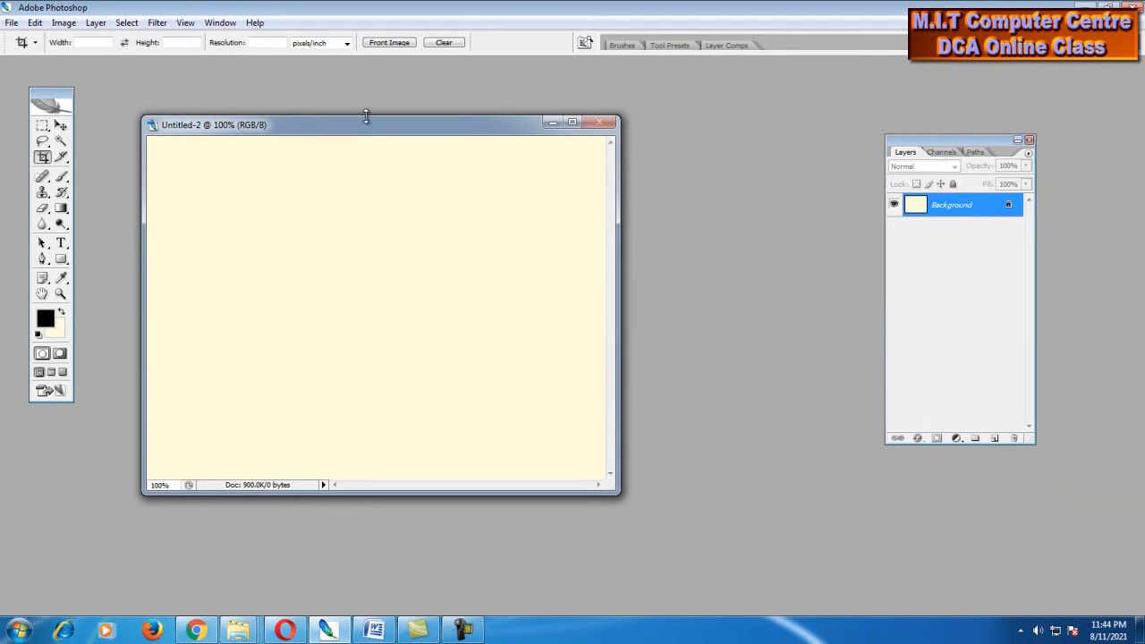
Arrange the new document's window beside the Filter Buttons document so that both canvases are visible
drag(366, 114, 593, 131)
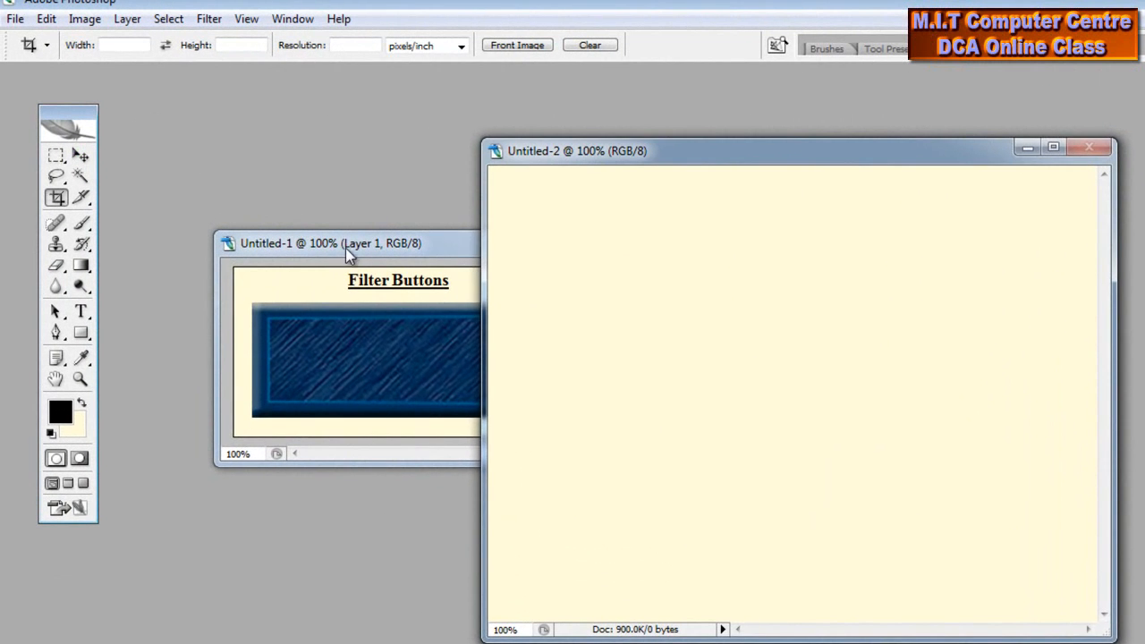
drag(347, 251, 223, 219)
drag(629, 157, 613, 187)
Draw a wide rectangular marquee selection for the button and position it near the middle of the new document
click(57, 158)
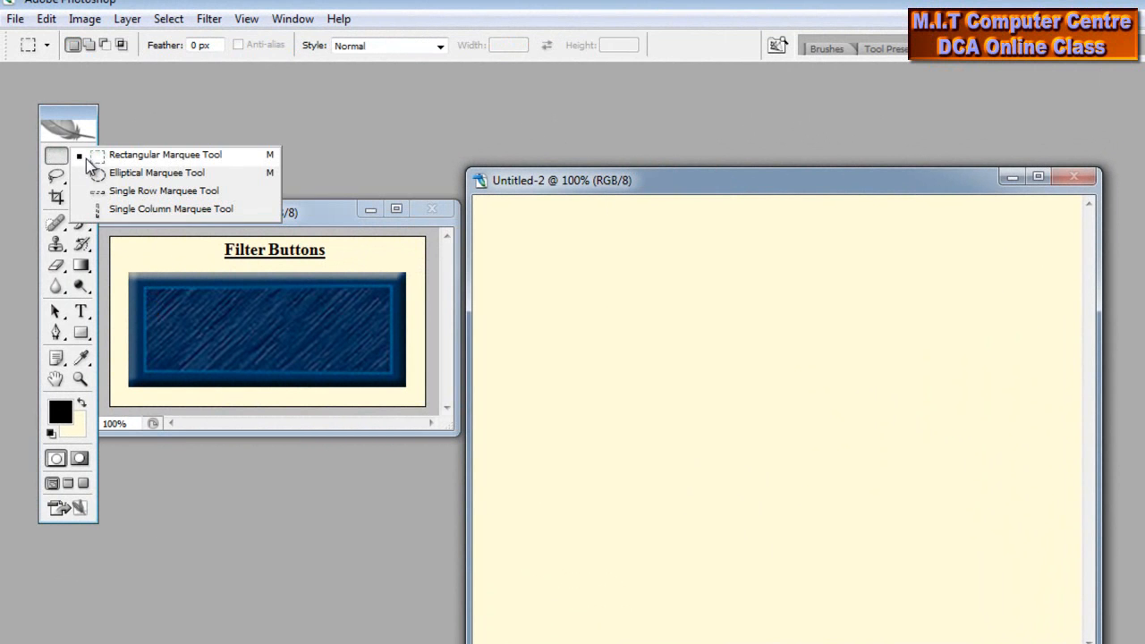
click(119, 157)
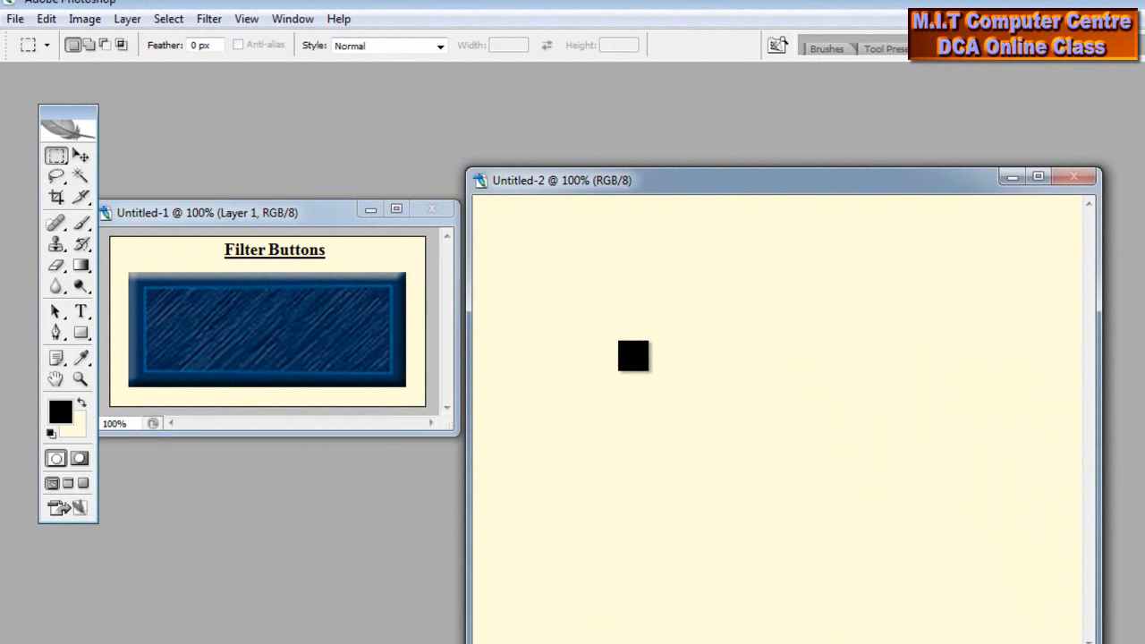
drag(624, 362, 955, 477)
drag(877, 429, 856, 430)
Check the available filters and compare whether Layer Style effects can be used in the Filter Buttons document and the new document
click(319, 220)
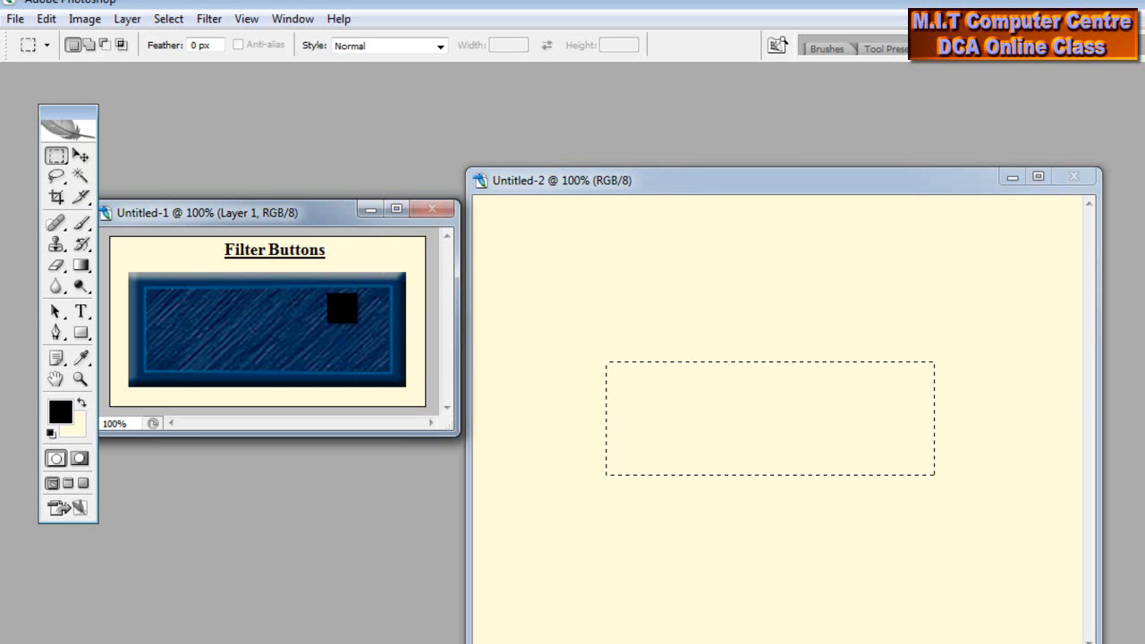
click(213, 25)
mouse_move(241, 176)
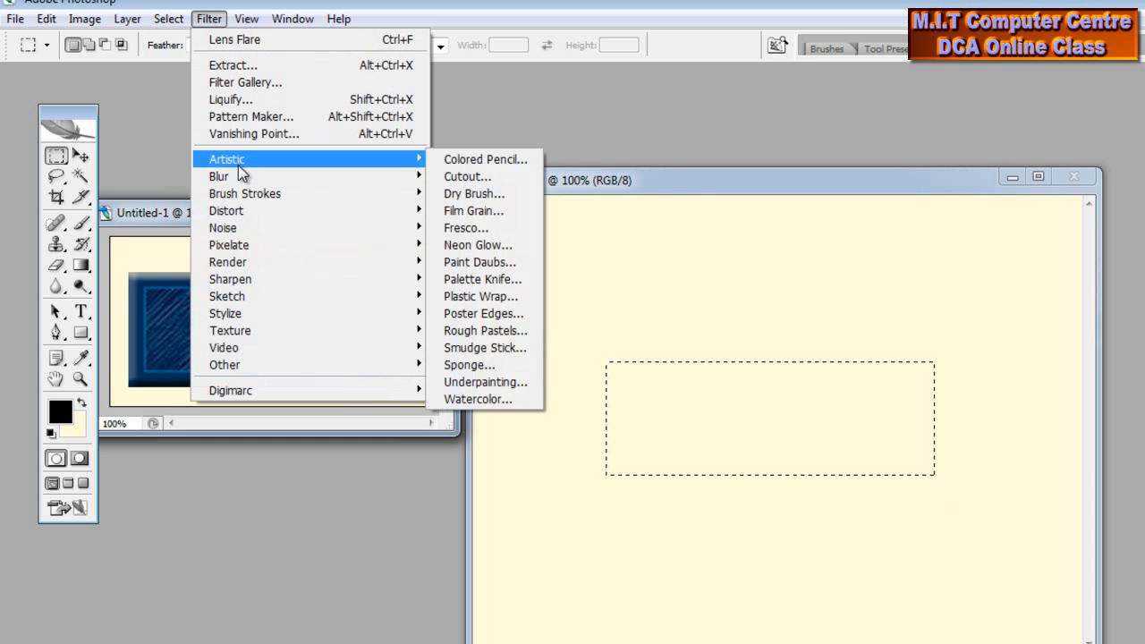
mouse_move(320, 237)
mouse_move(127, 19)
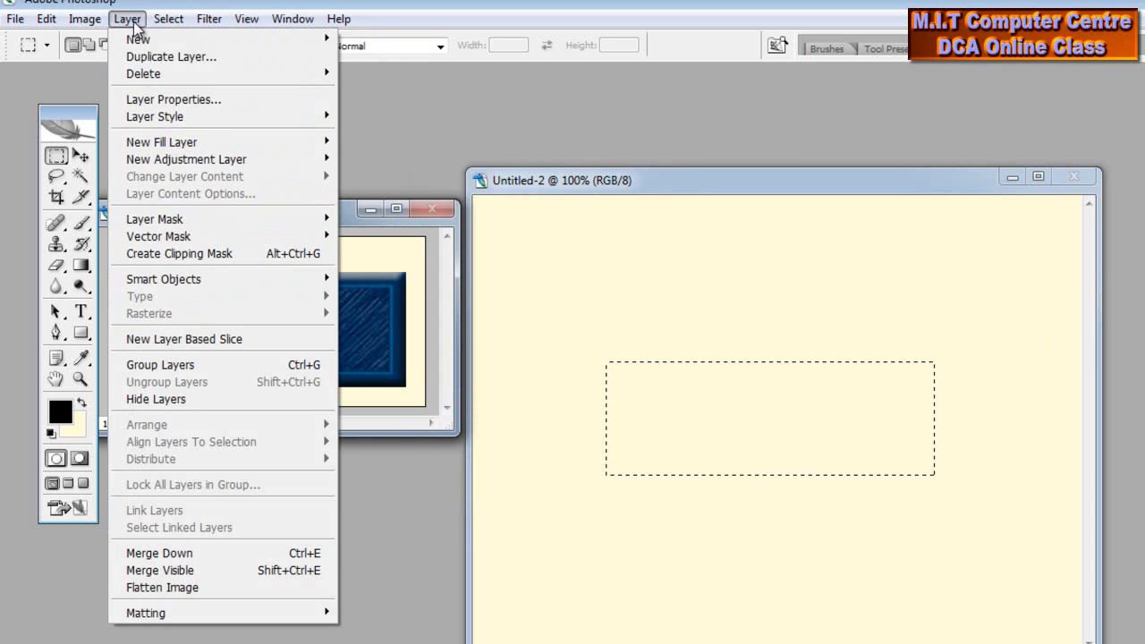
mouse_move(161, 117)
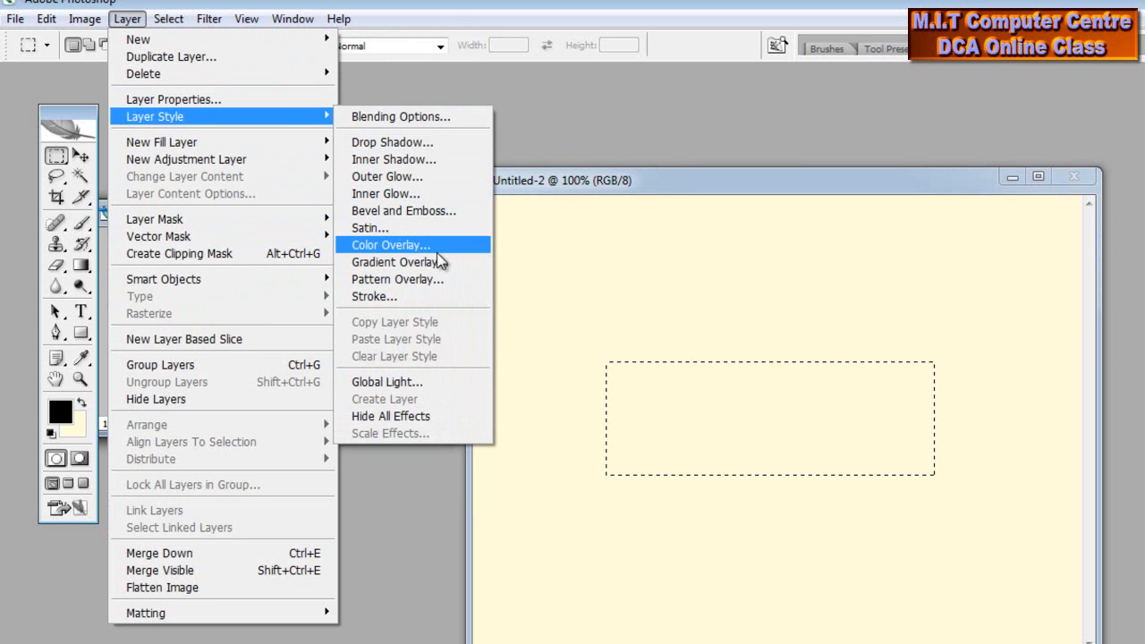
click(644, 240)
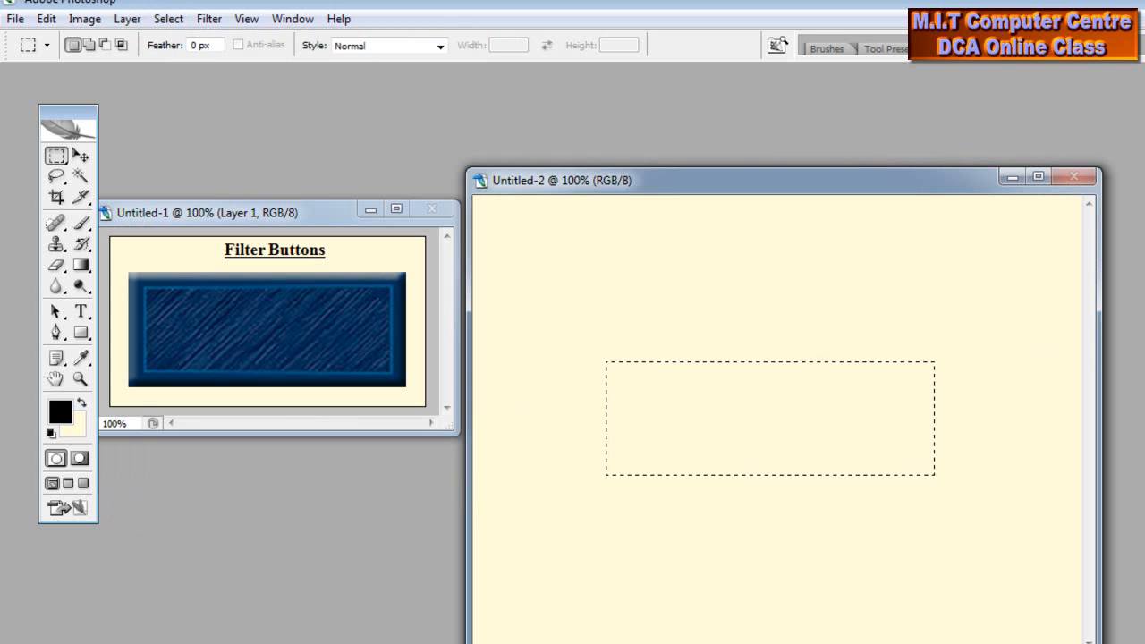
click(134, 22)
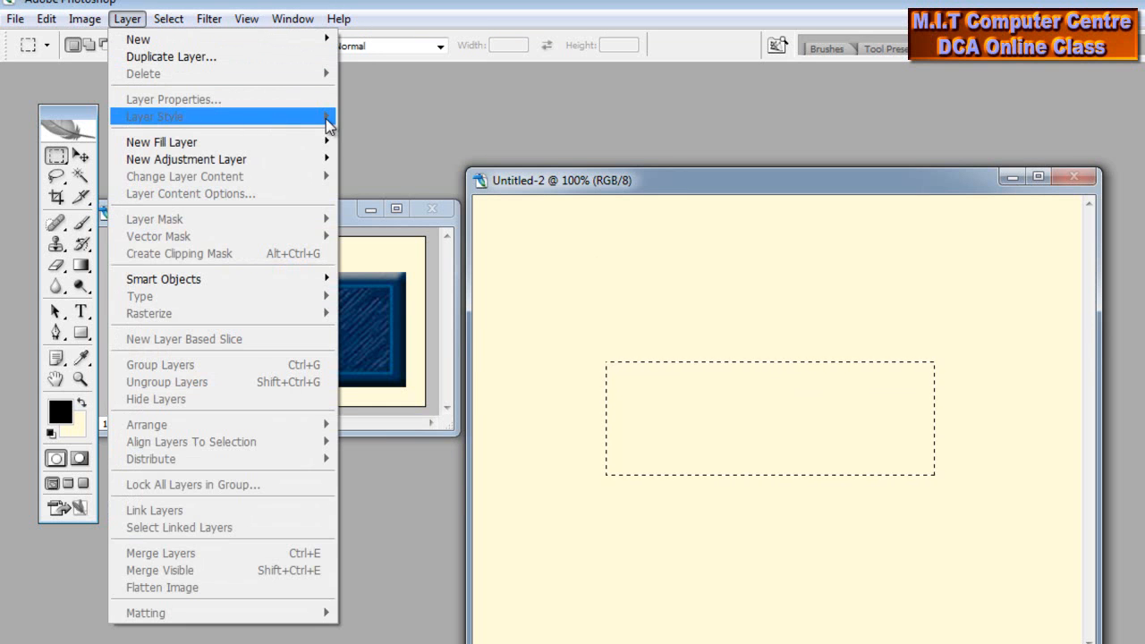
click(729, 407)
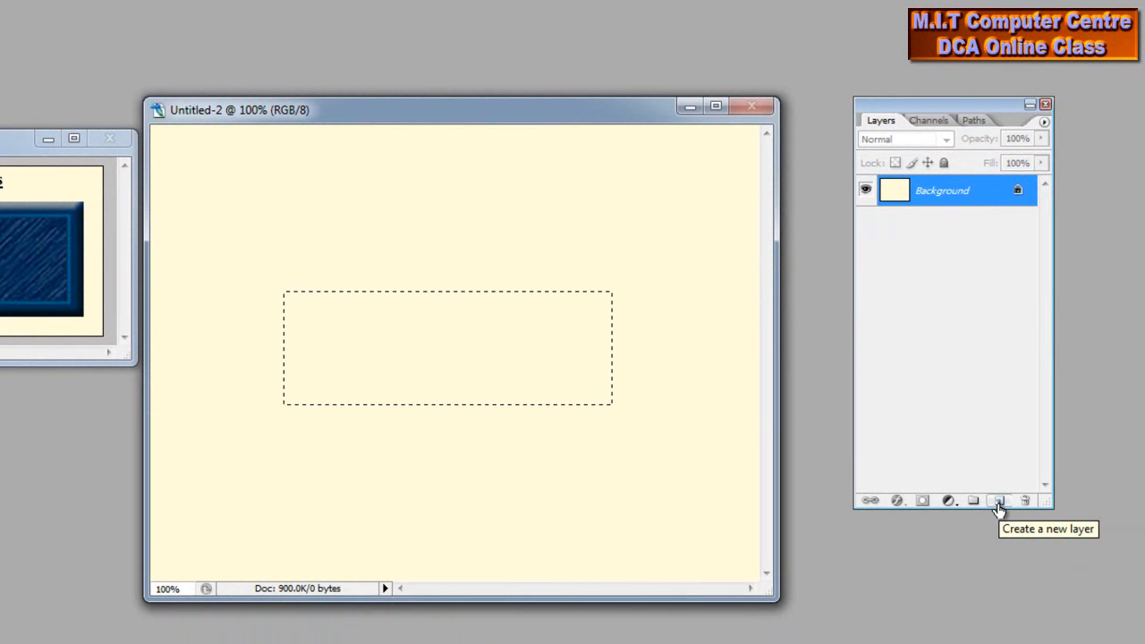
Add a new layer and fill the rectangular selection with a dark blue foreground color
click(999, 502)
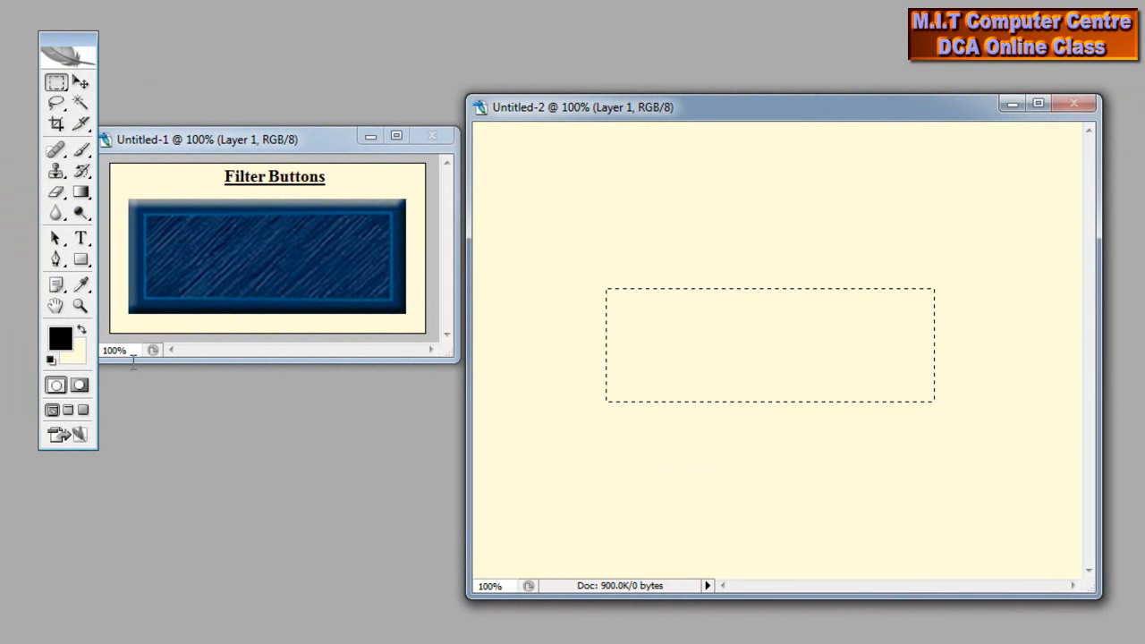
key(i)
click(60, 340)
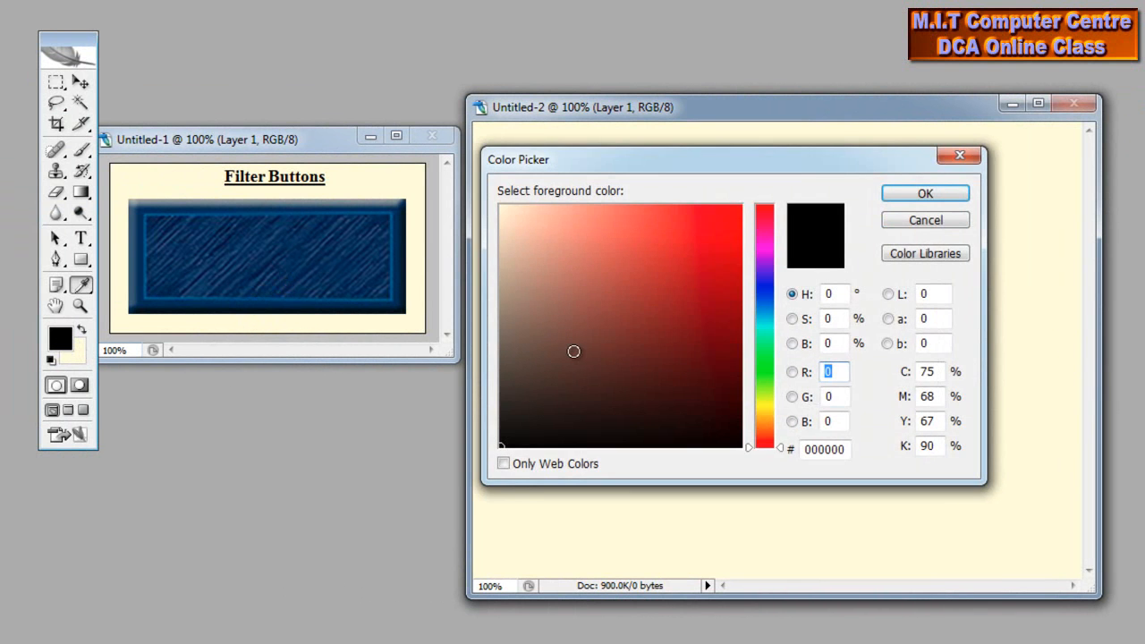
drag(765, 298, 767, 306)
click(728, 324)
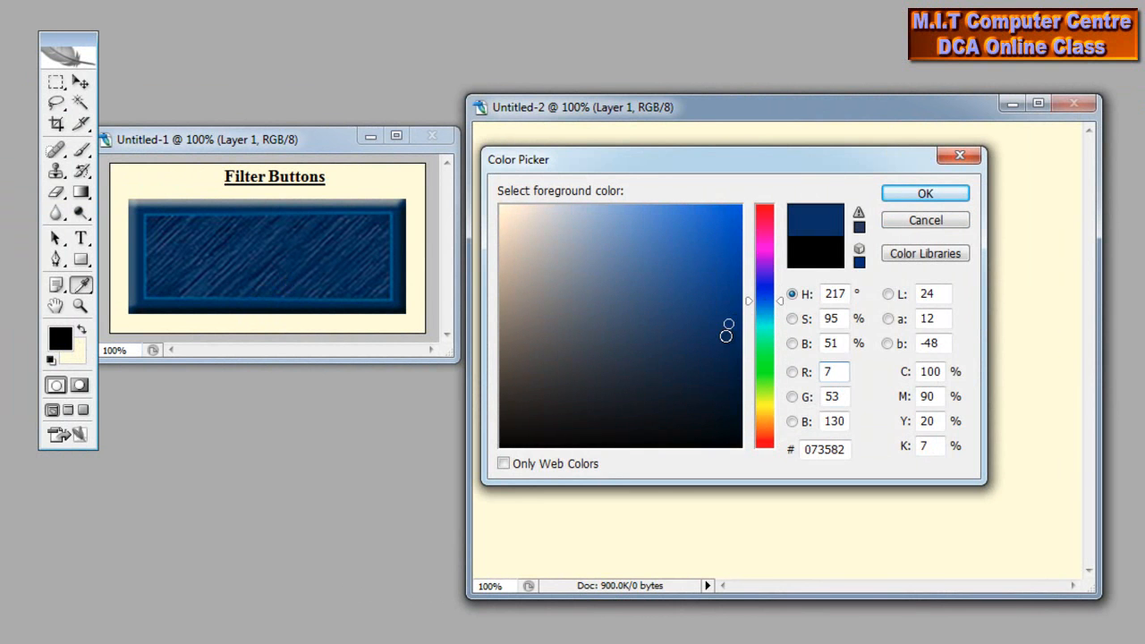
click(925, 195)
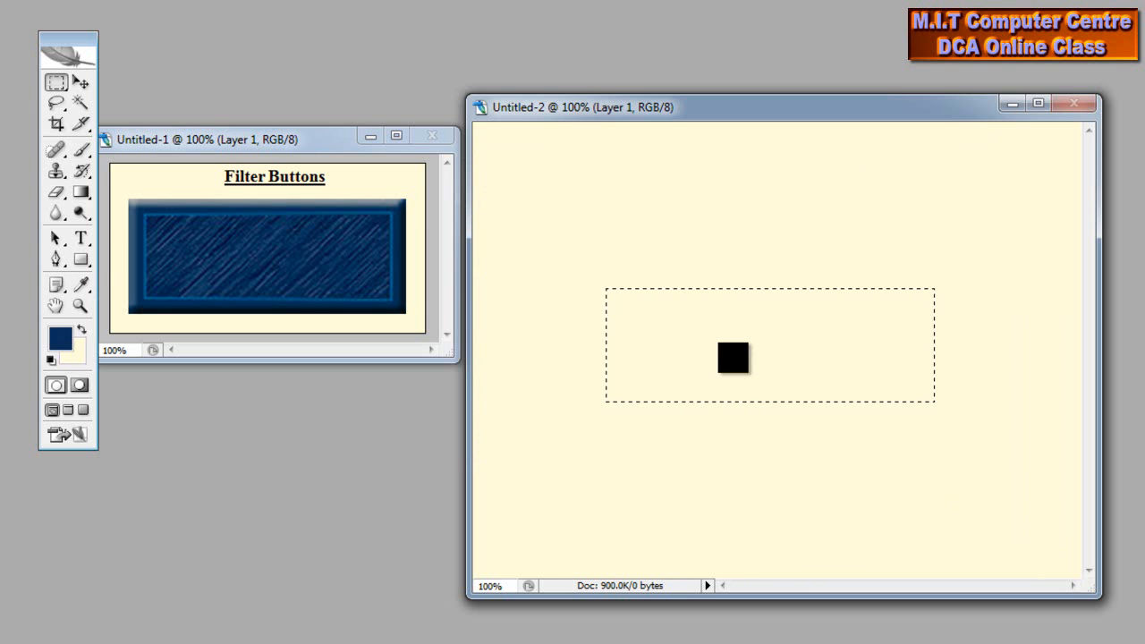
key(alt+BackSpace)
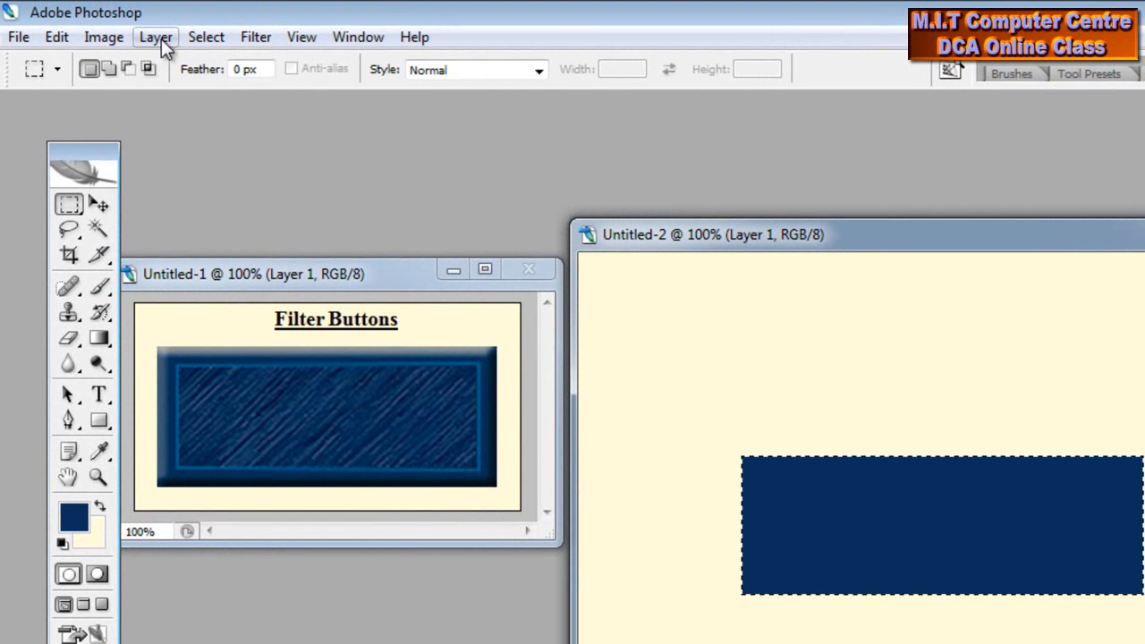
Apply a Bevel and Emboss layer style to the blue rectangle with Inner Bevel, Smooth technique, 100% depth and 13 px size
click(157, 37)
mouse_move(184, 149)
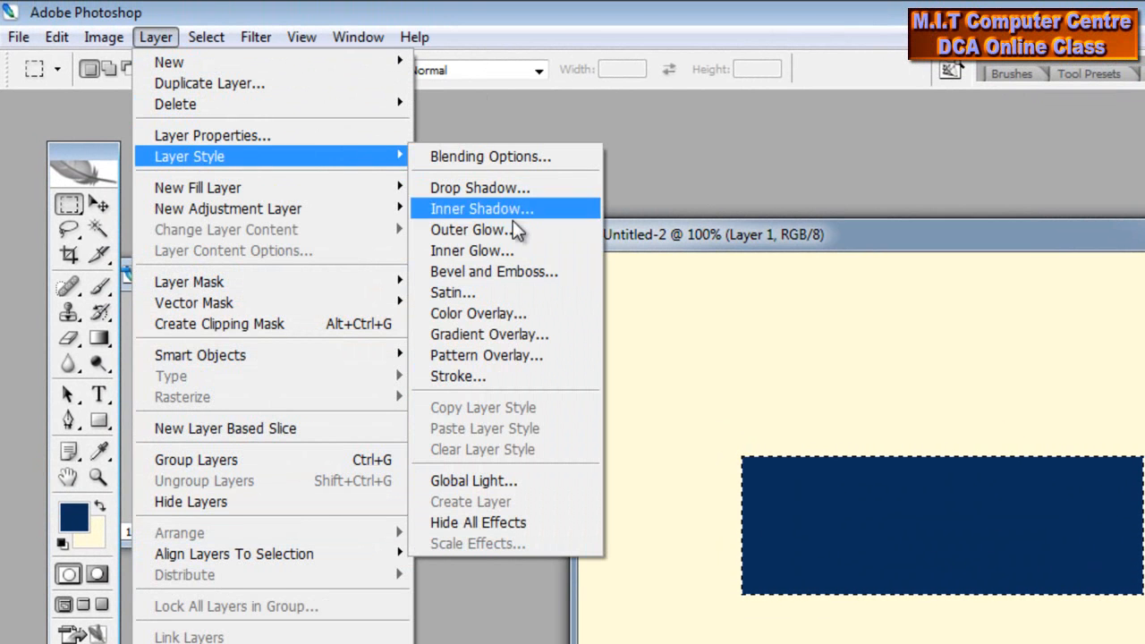
click(552, 278)
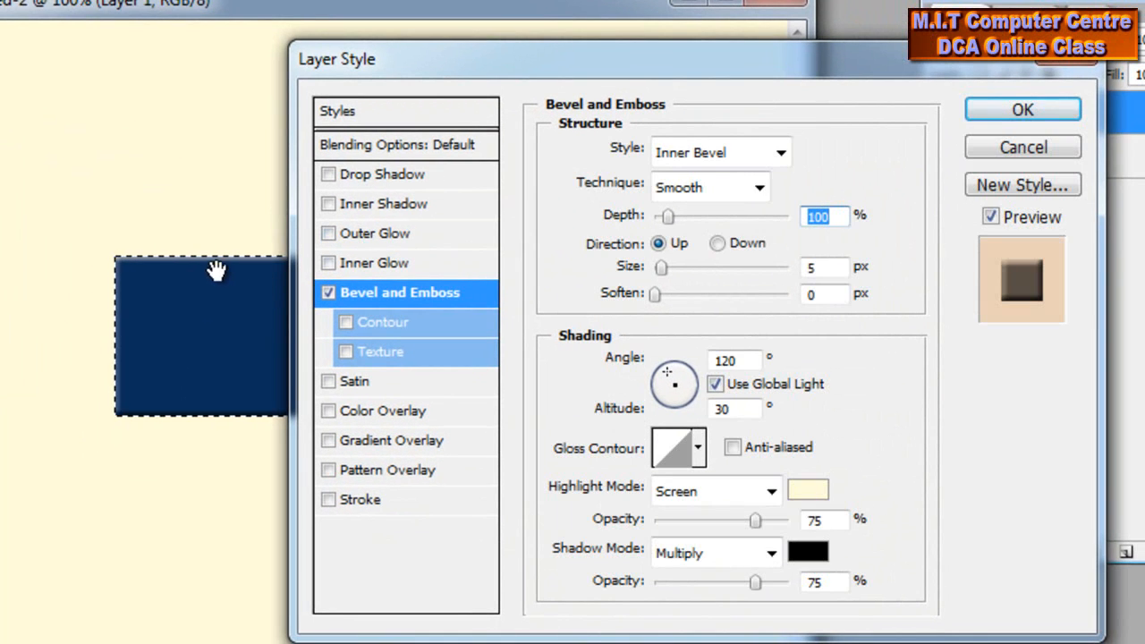
drag(434, 83, 549, 87)
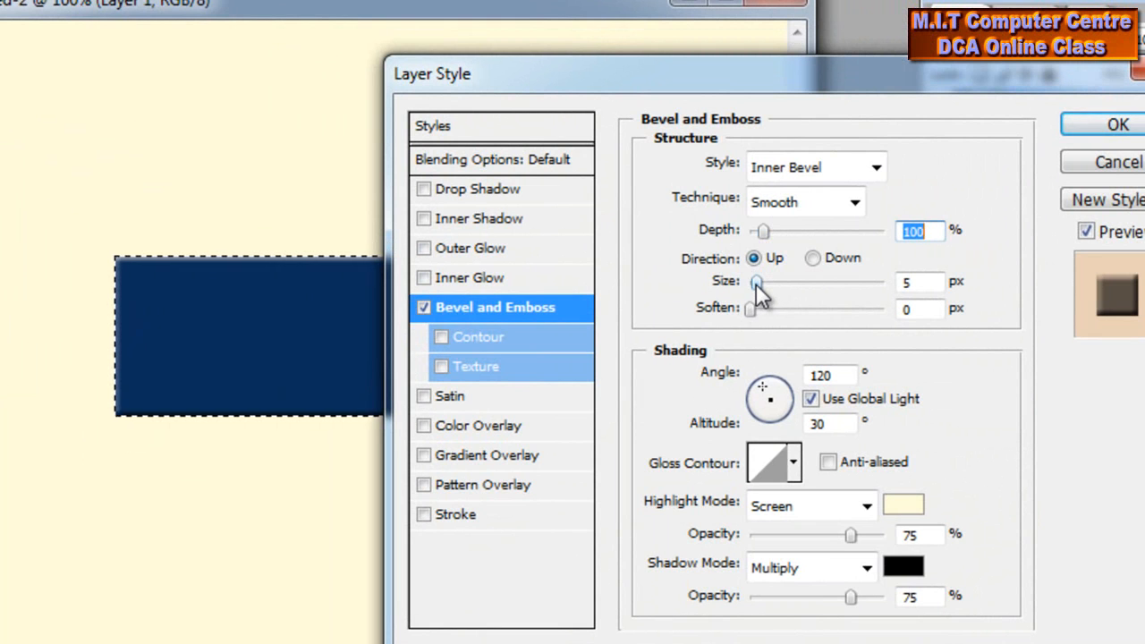
mouse_move(754, 284)
mouse_down()
mouse_move(779, 294)
mouse_move(765, 290)
mouse_up()
drag(932, 285, 868, 286)
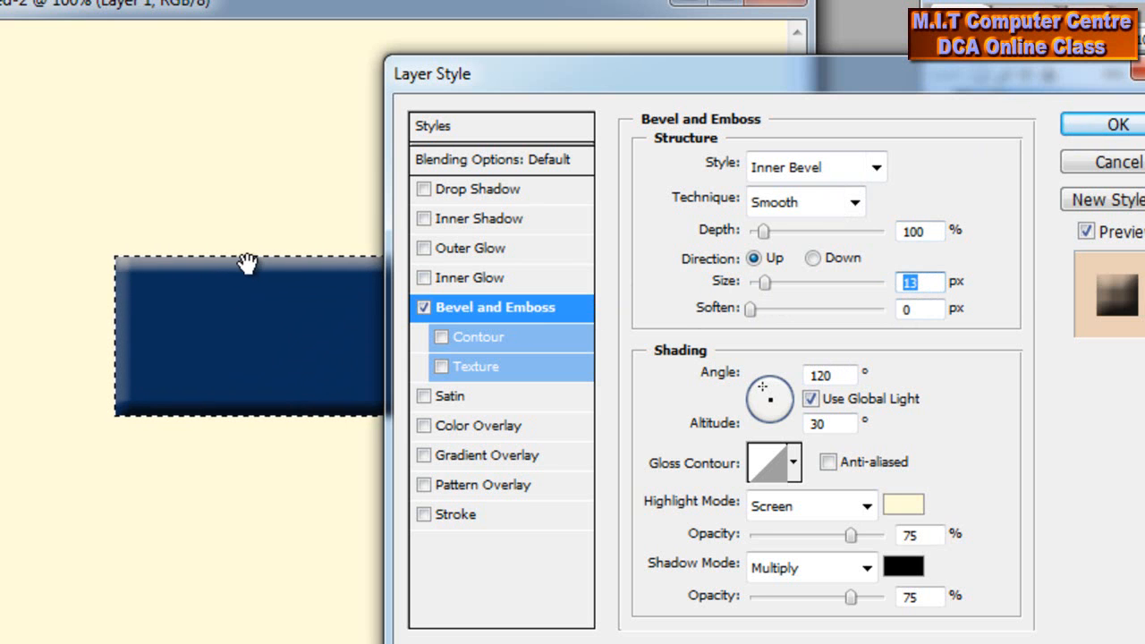
drag(537, 85, 385, 69)
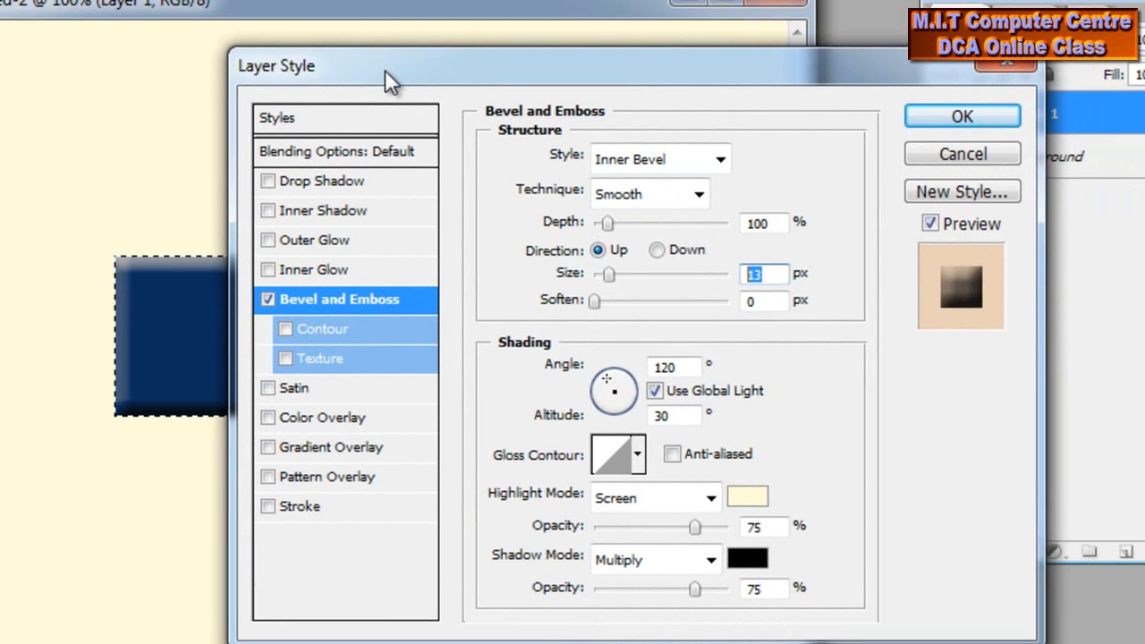
click(984, 116)
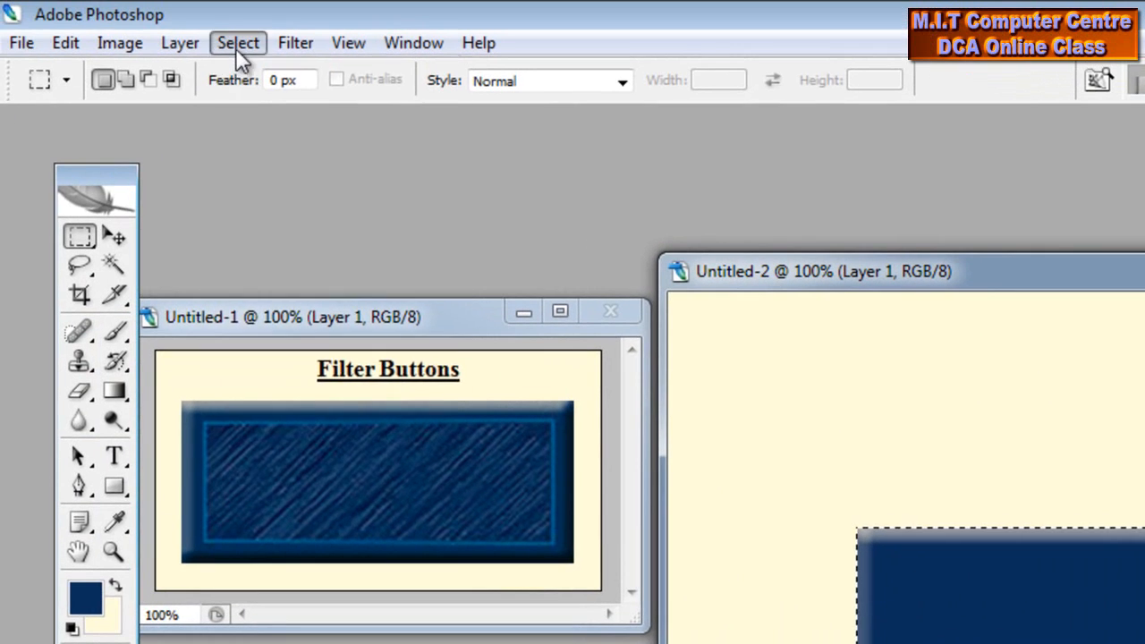
Contract the rectangular selection by 15 pixels inside the beveled button
click(236, 45)
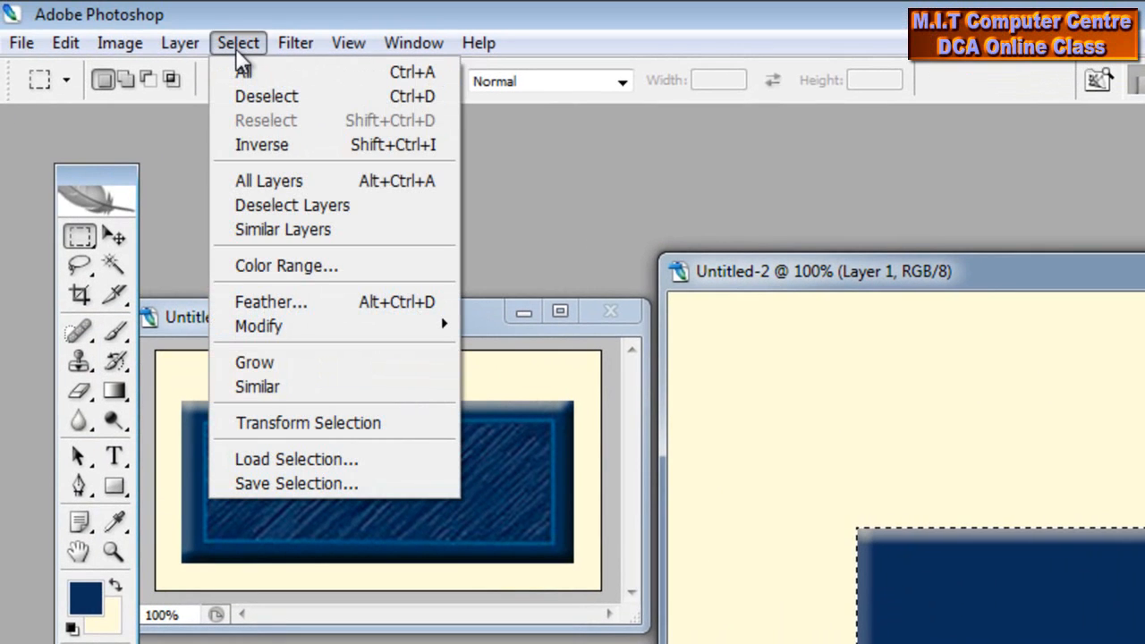
mouse_move(297, 327)
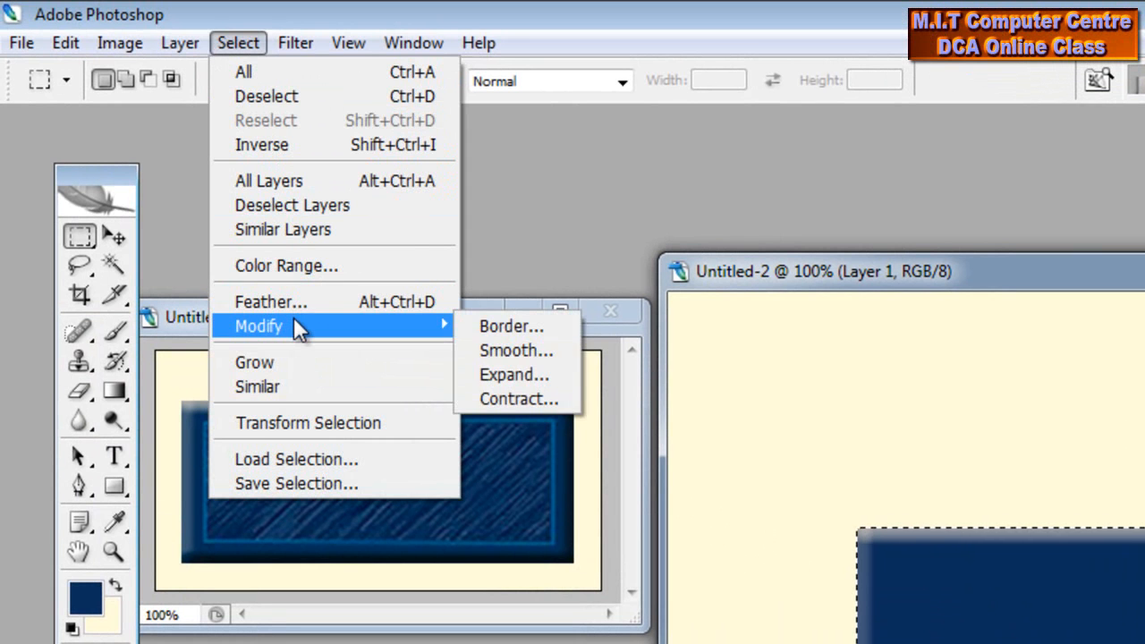
mouse_move(332, 340)
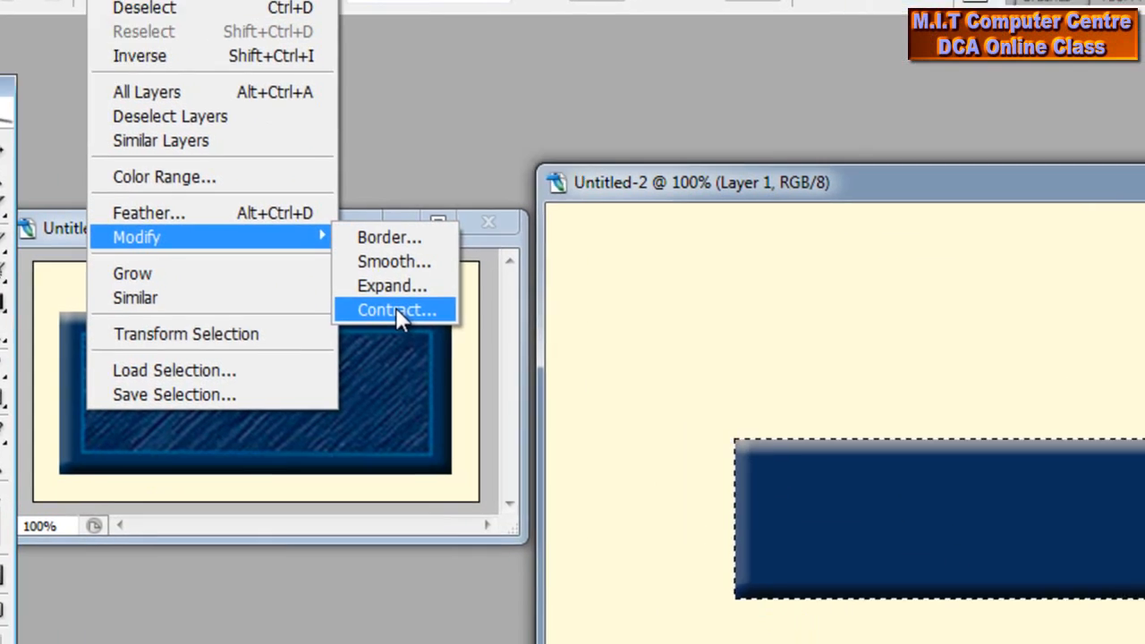
click(519, 399)
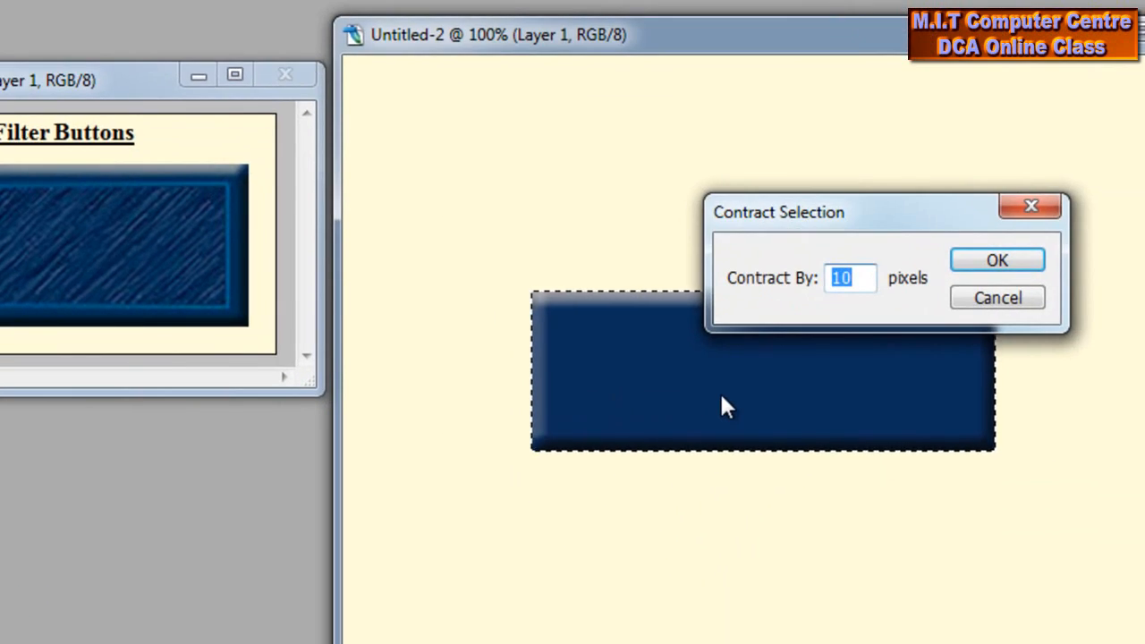
mouse_move(774, 215)
mouse_down()
mouse_move(745, 320)
mouse_move(775, 220)
mouse_up()
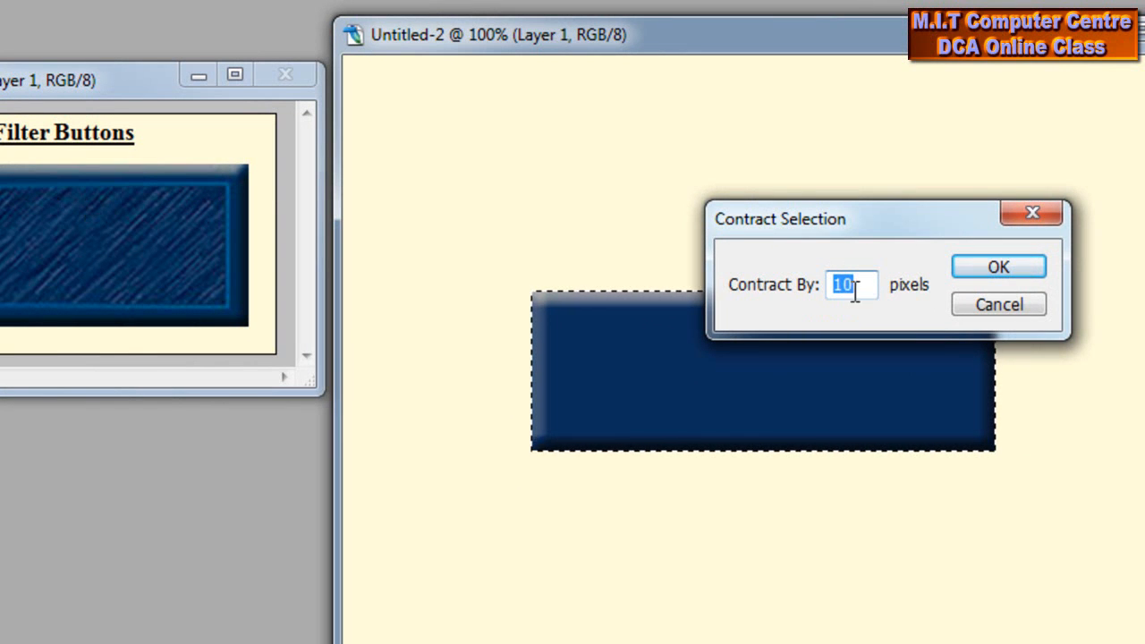
drag(874, 236, 767, 238)
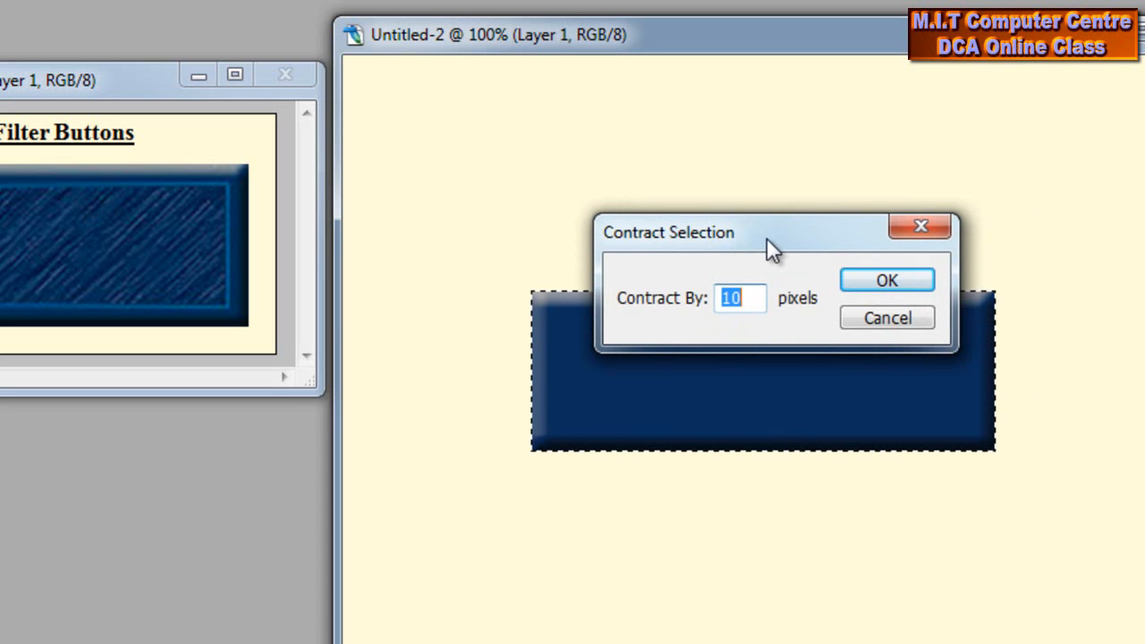
text(15)
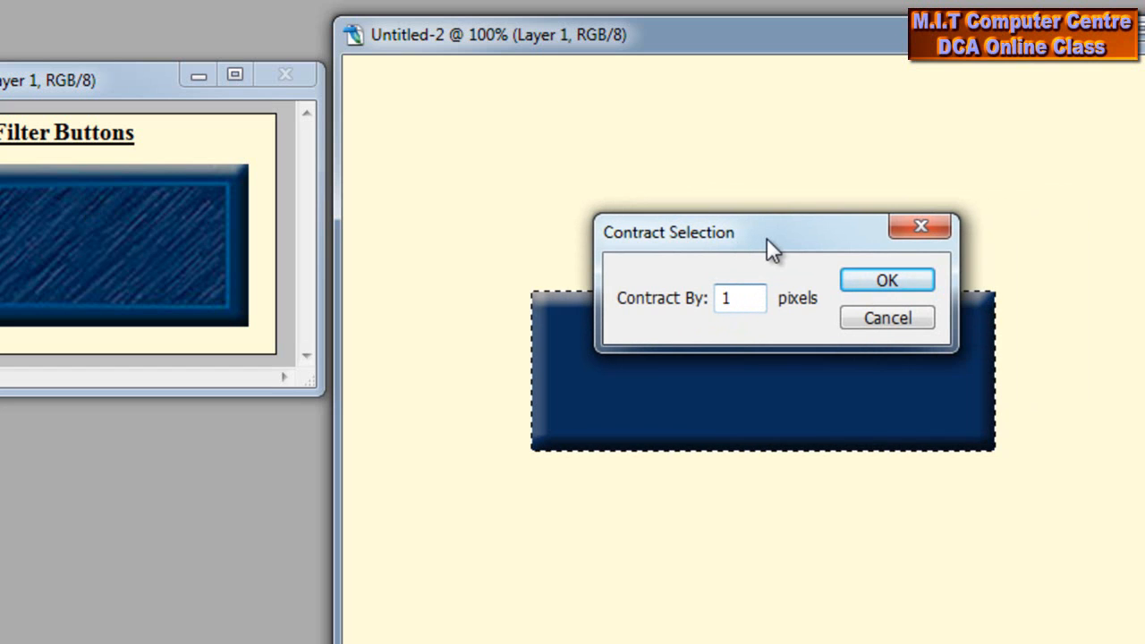
click(889, 282)
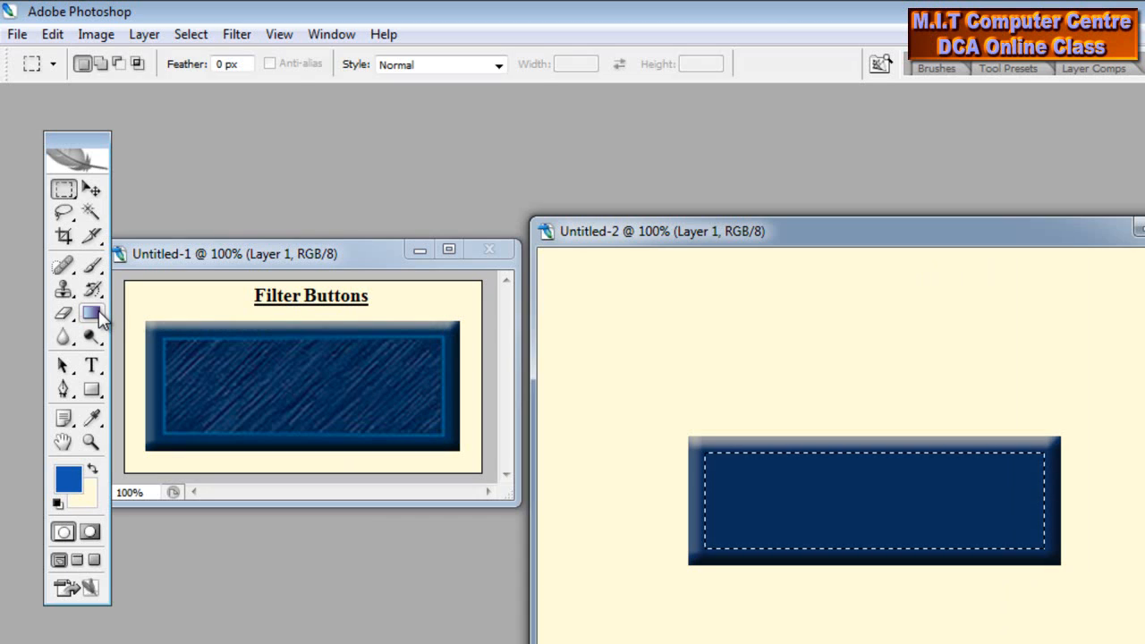
Edit the gradient so its start stop uses the dark blue sampled from the button's inner panel
click(97, 314)
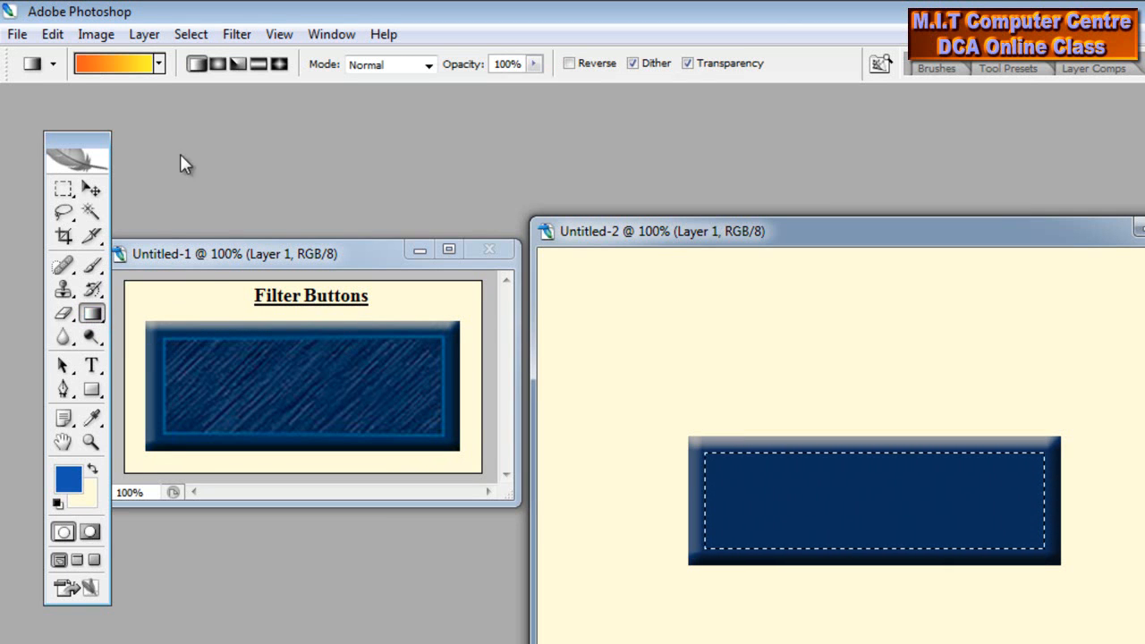
click(125, 64)
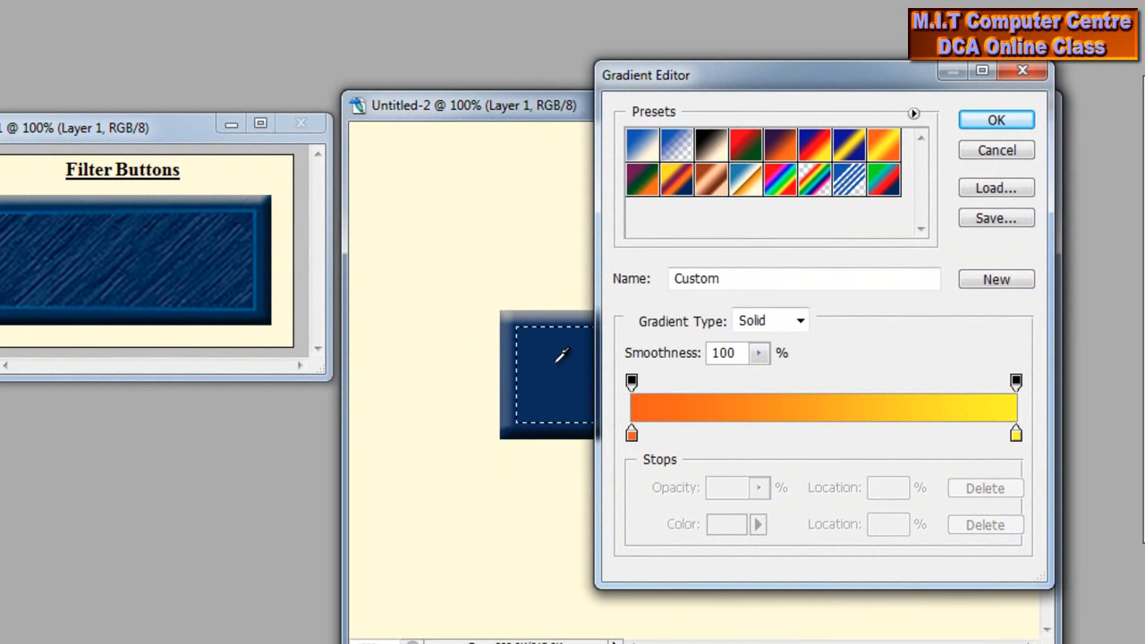
click(632, 435)
click(531, 363)
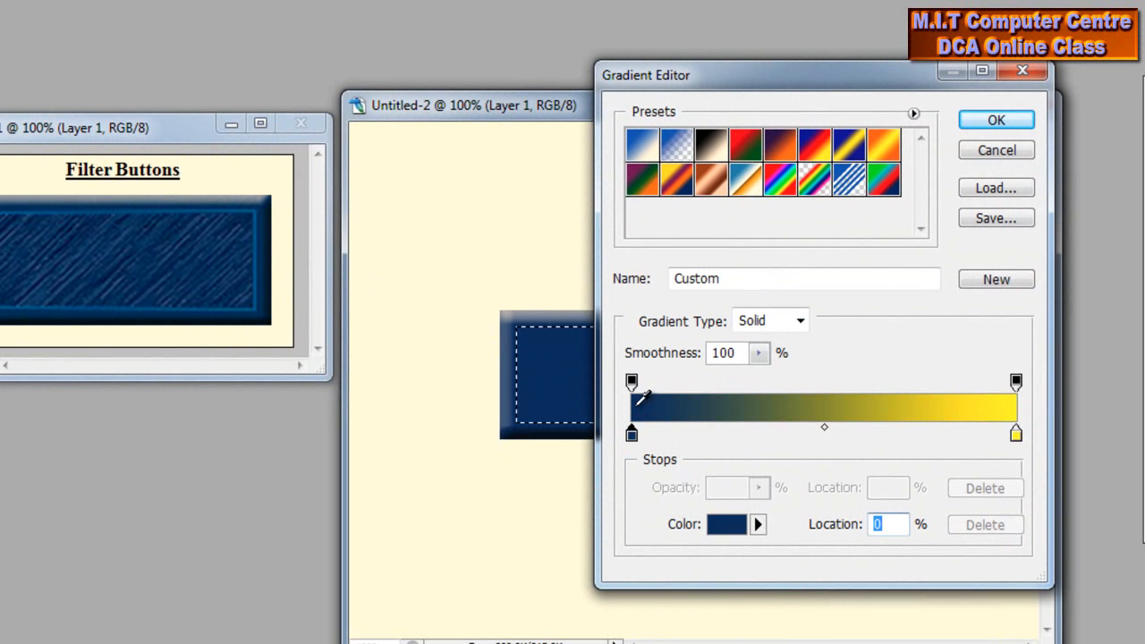
Change the gradient's end stop from yellow to a lighter blue with hue 218° and saturation 72%, and accept the gradient
click(1016, 435)
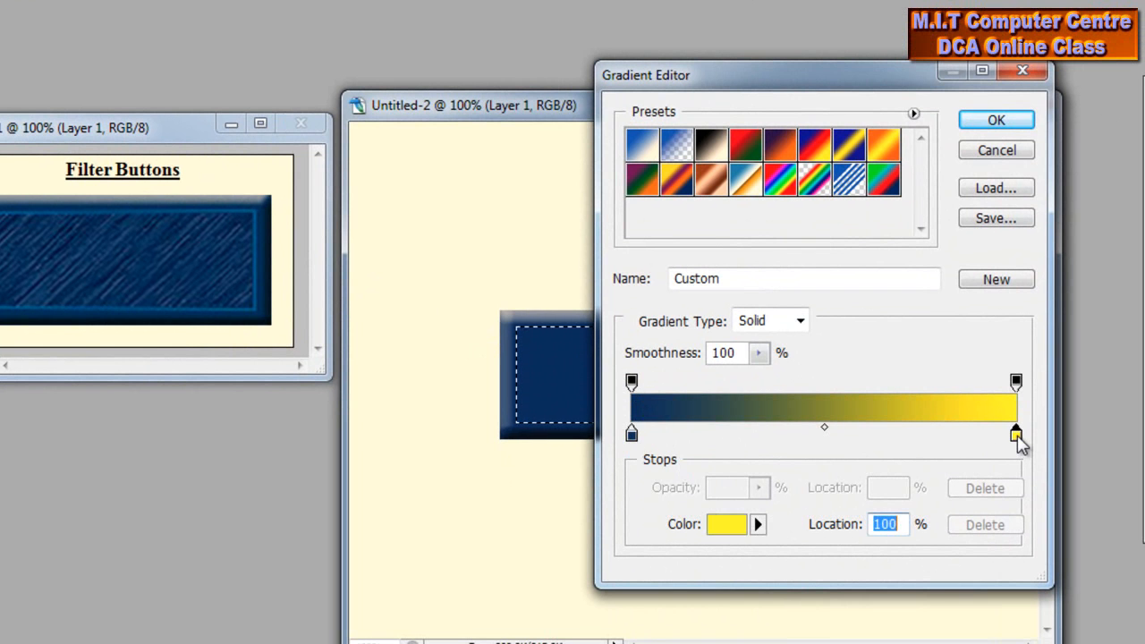
click(729, 524)
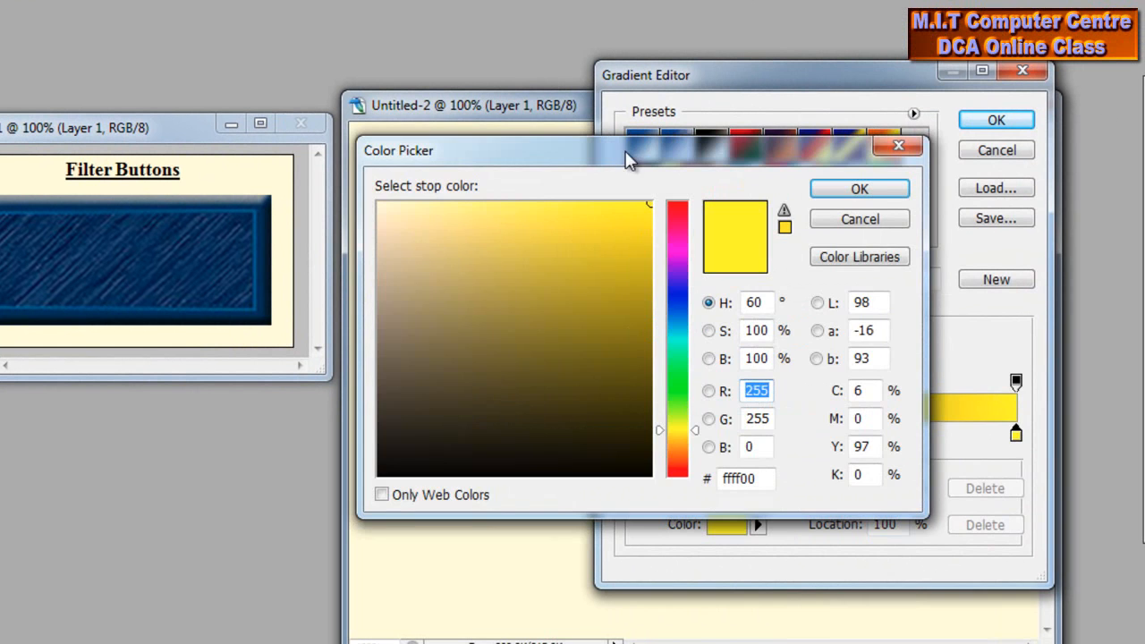
drag(626, 160, 1007, 235)
click(569, 355)
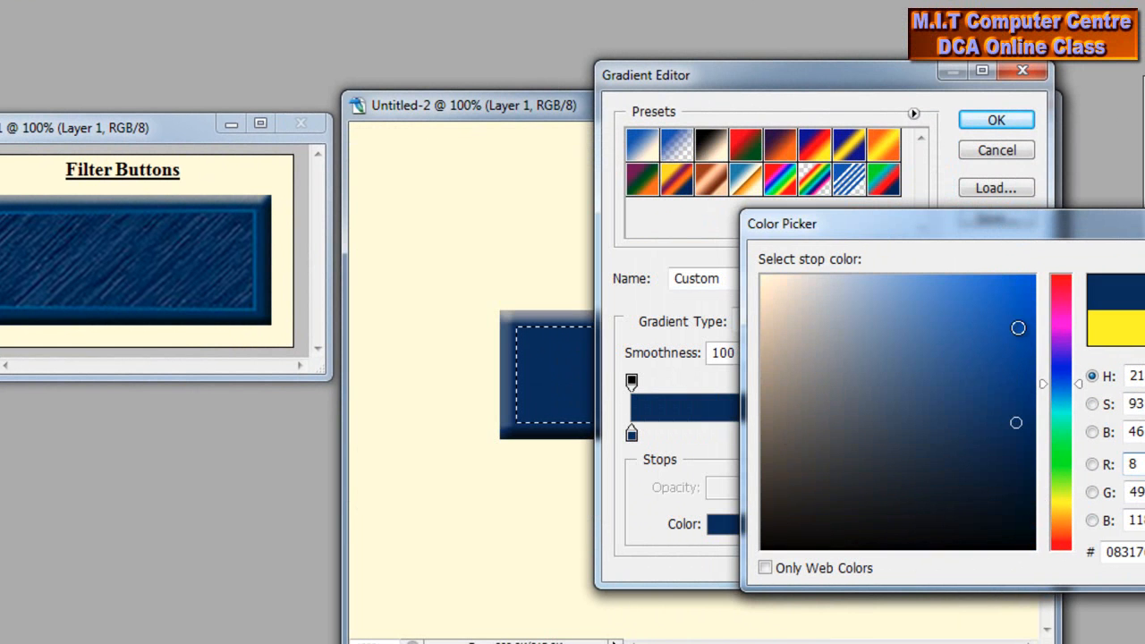
click(1022, 294)
drag(1023, 294, 1022, 288)
drag(1011, 237, 955, 448)
drag(941, 518, 903, 488)
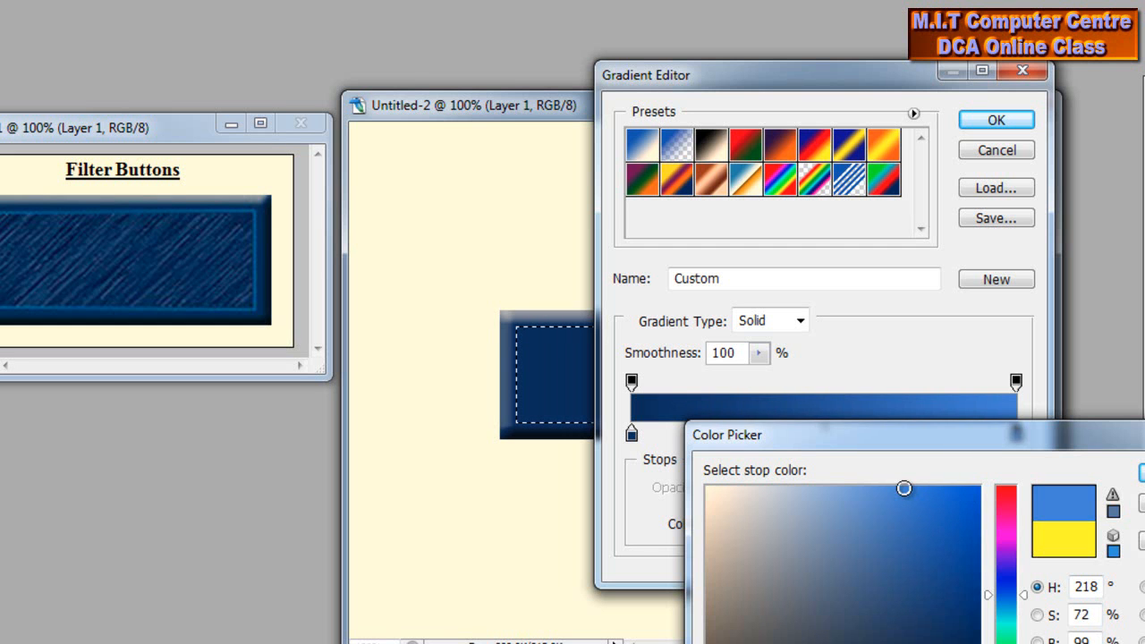
key(Return)
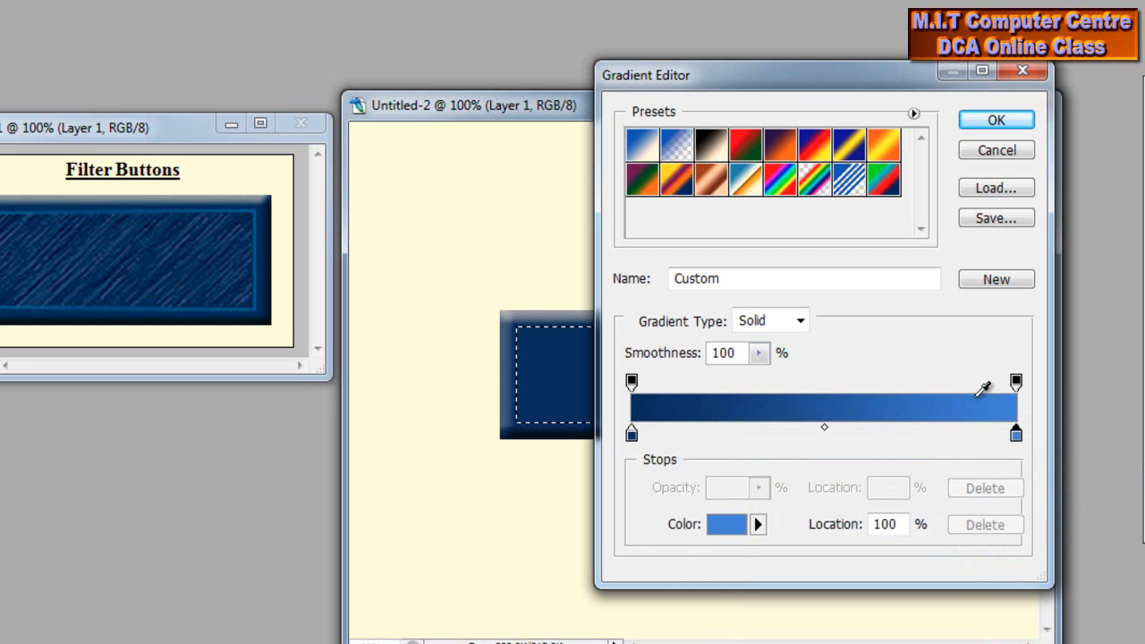
click(975, 126)
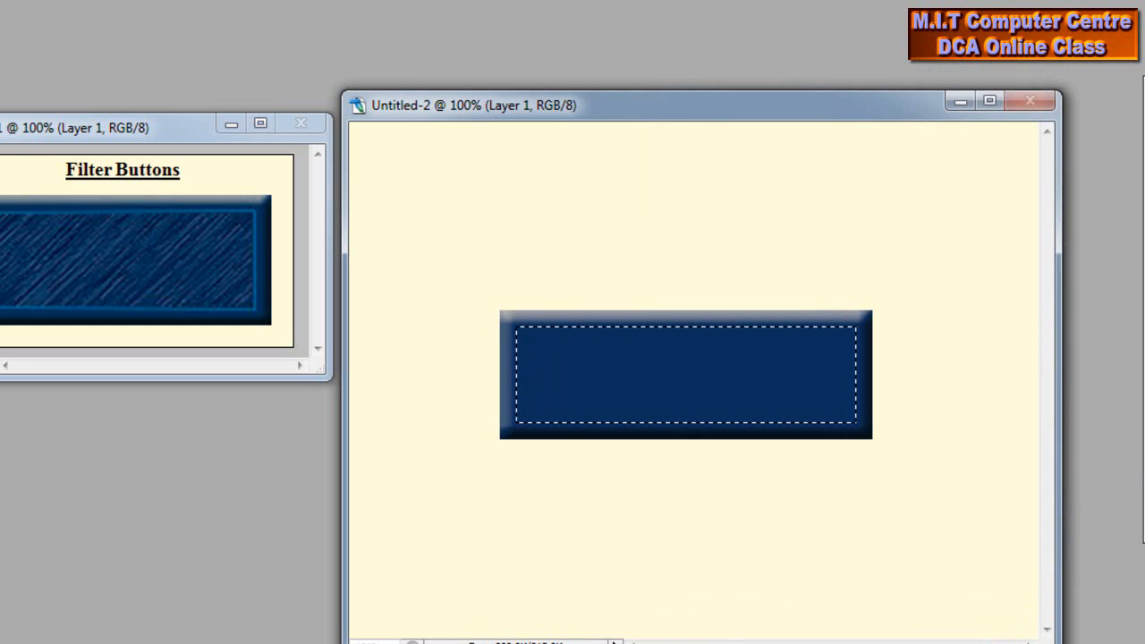
Fill the inner selection with the gradient from left to right and contract the selection by 1 pixel
drag(506, 374, 858, 371)
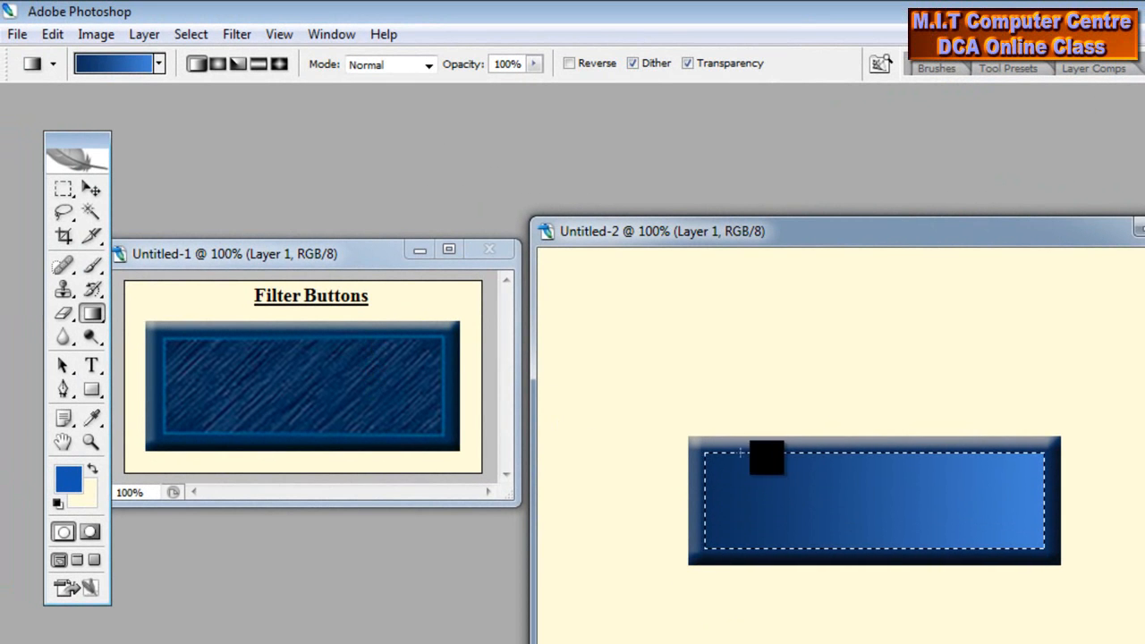
click(191, 35)
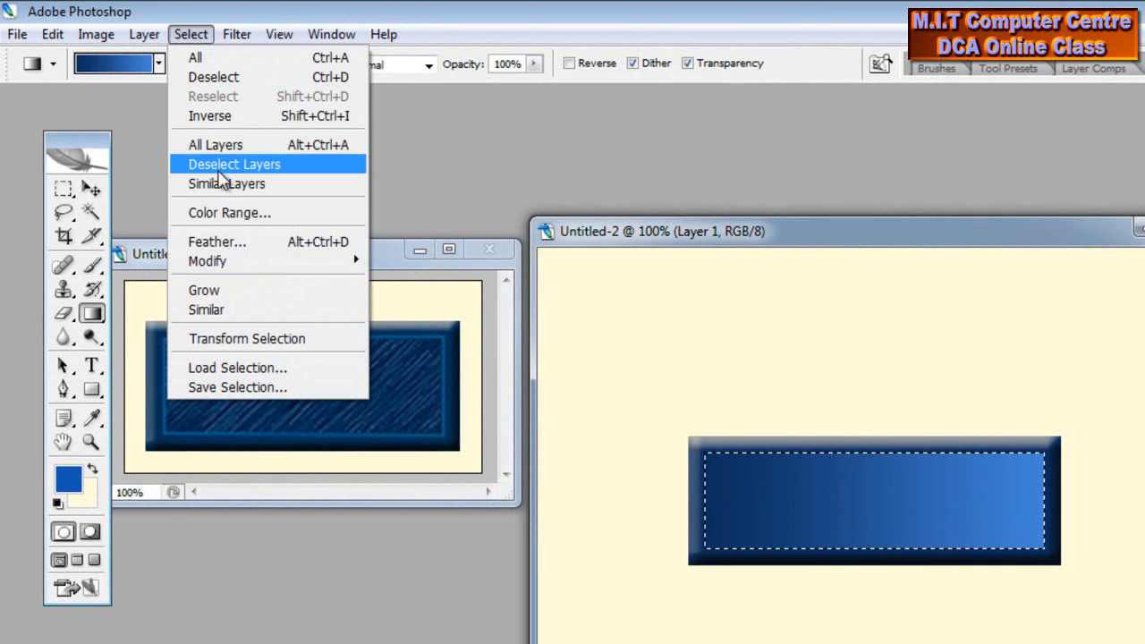
mouse_move(340, 263)
click(410, 318)
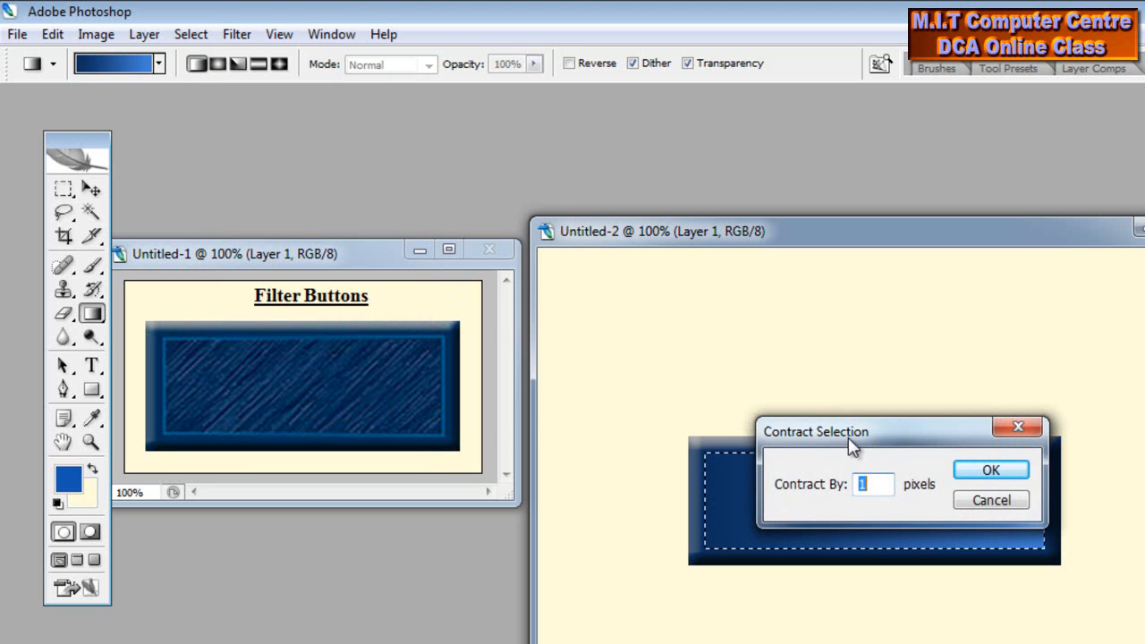
drag(843, 450, 885, 454)
text(5)
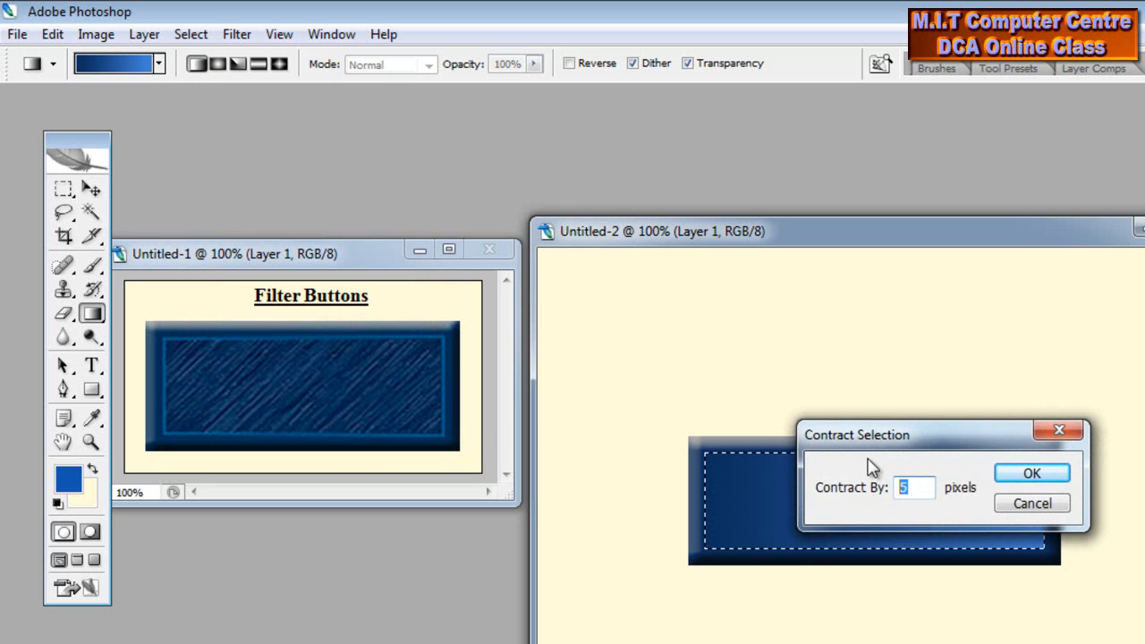
drag(865, 434, 906, 440)
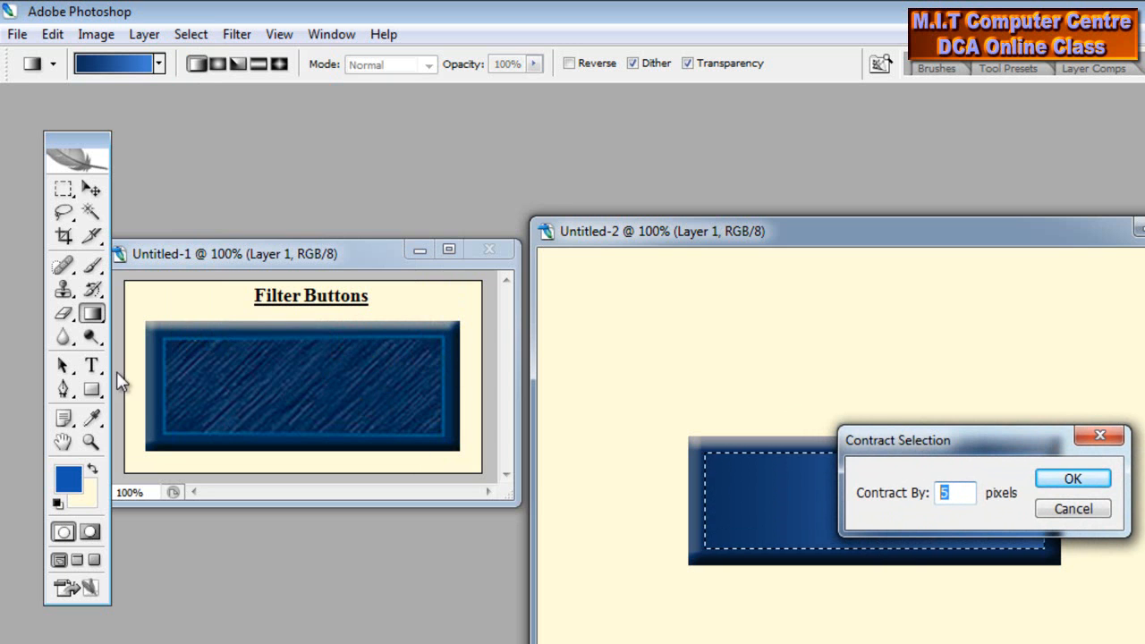
text(1)
click(1051, 480)
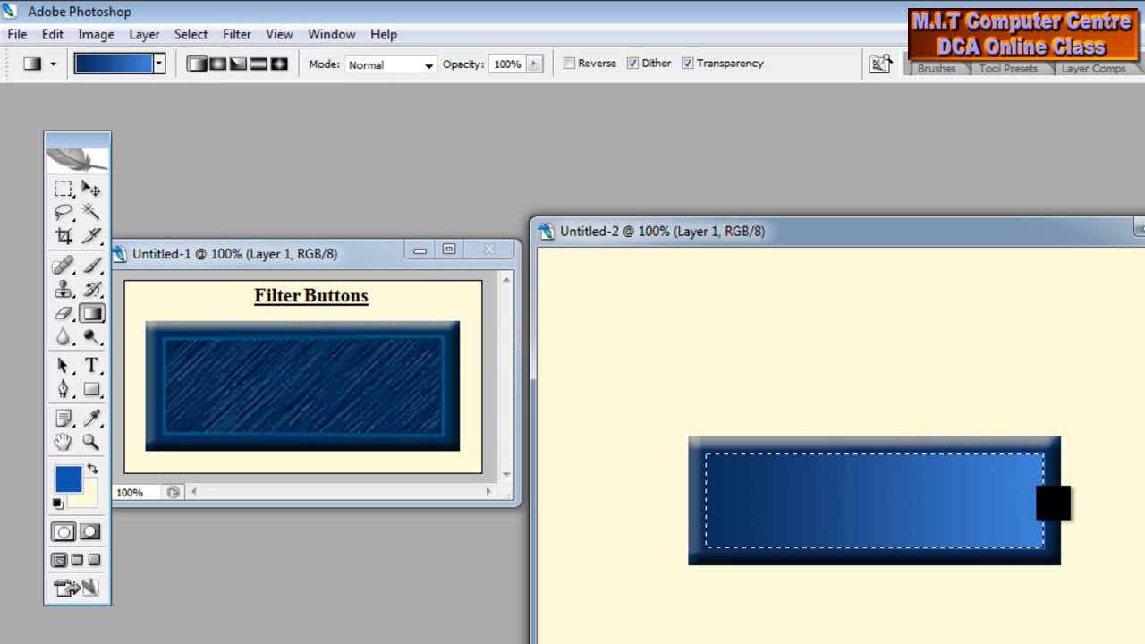
Fill the contracted selection with the gradient in the reverse direction, right to left, and contract the selection by another 1 pixel
drag(1053, 502, 690, 503)
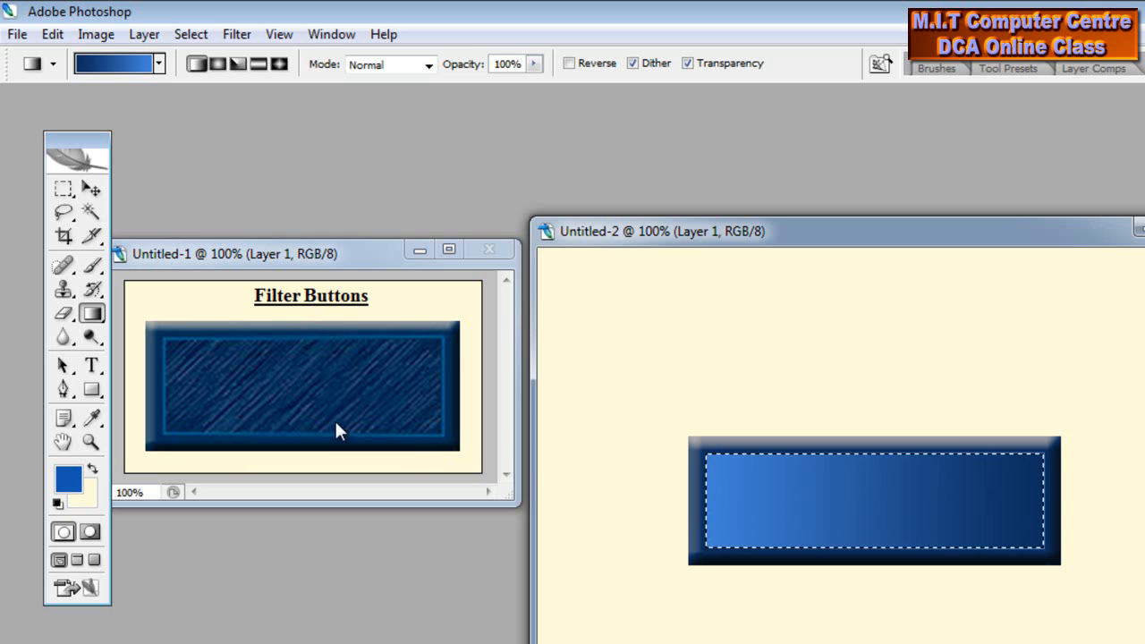
click(191, 34)
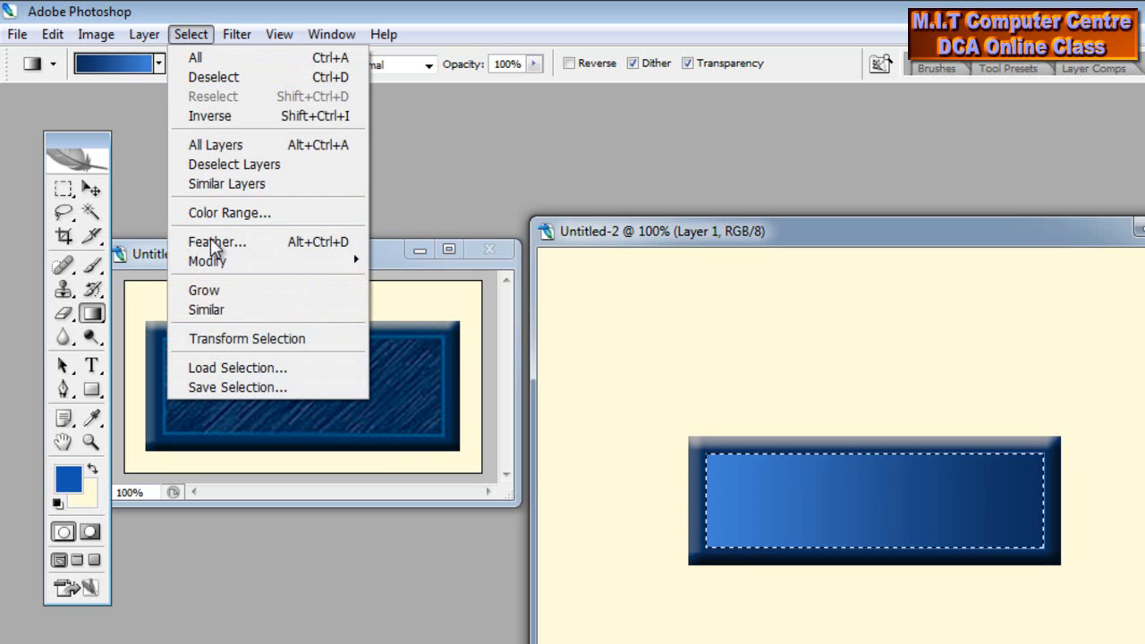
mouse_move(222, 262)
click(421, 315)
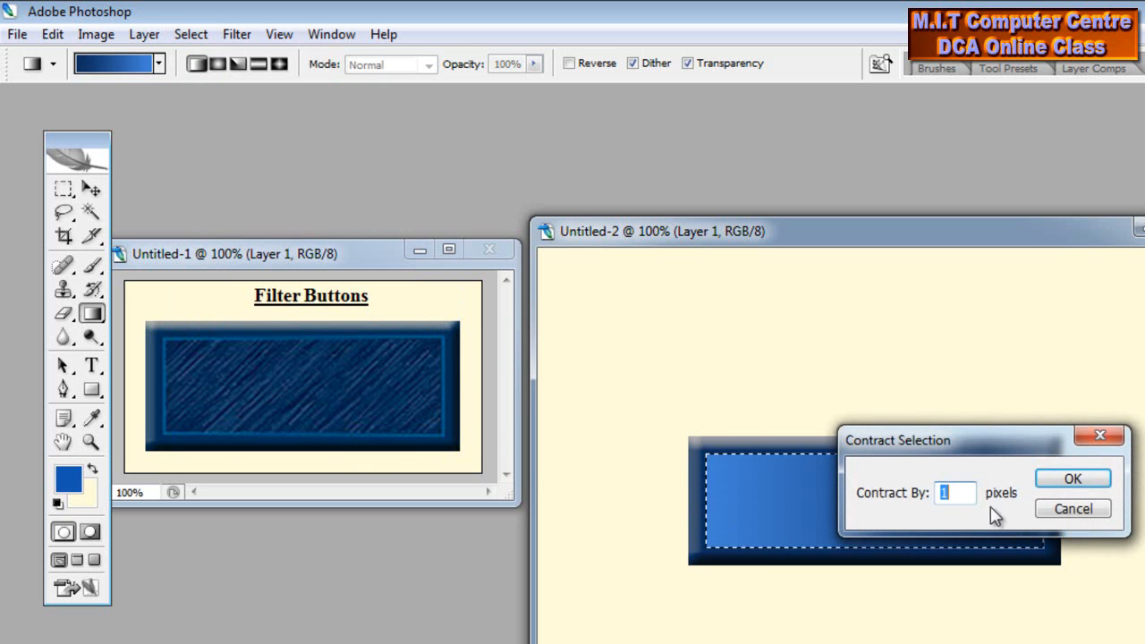
text(1)
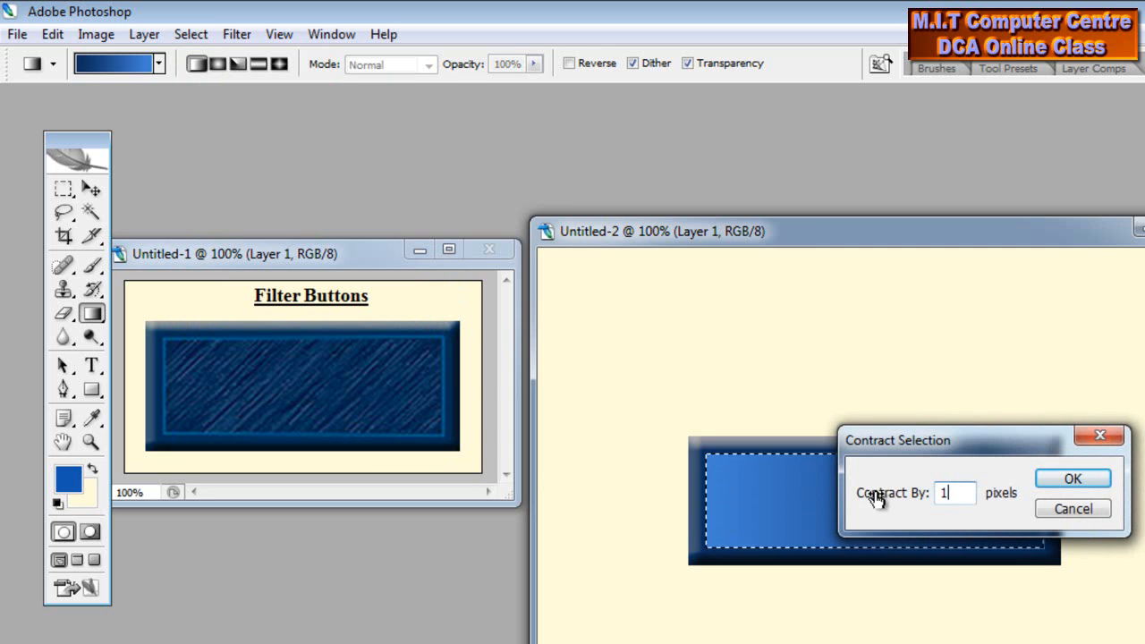
click(1067, 478)
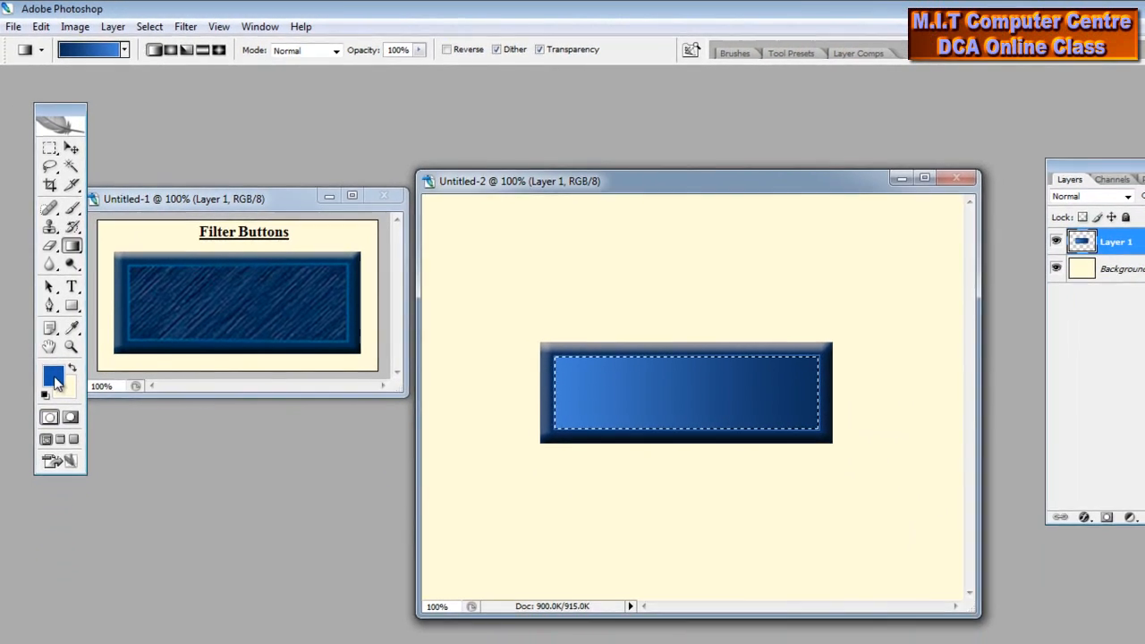
Set the foreground color to the dark blue #083176 sampled from the button's border and fill the inner selection with it
click(54, 378)
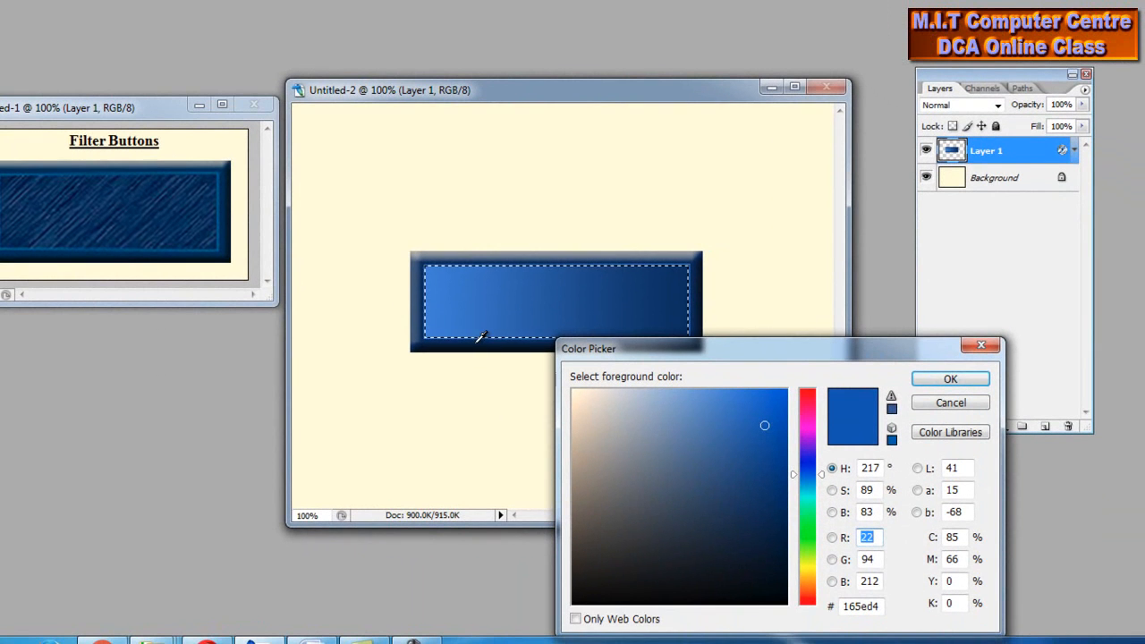
click(475, 346)
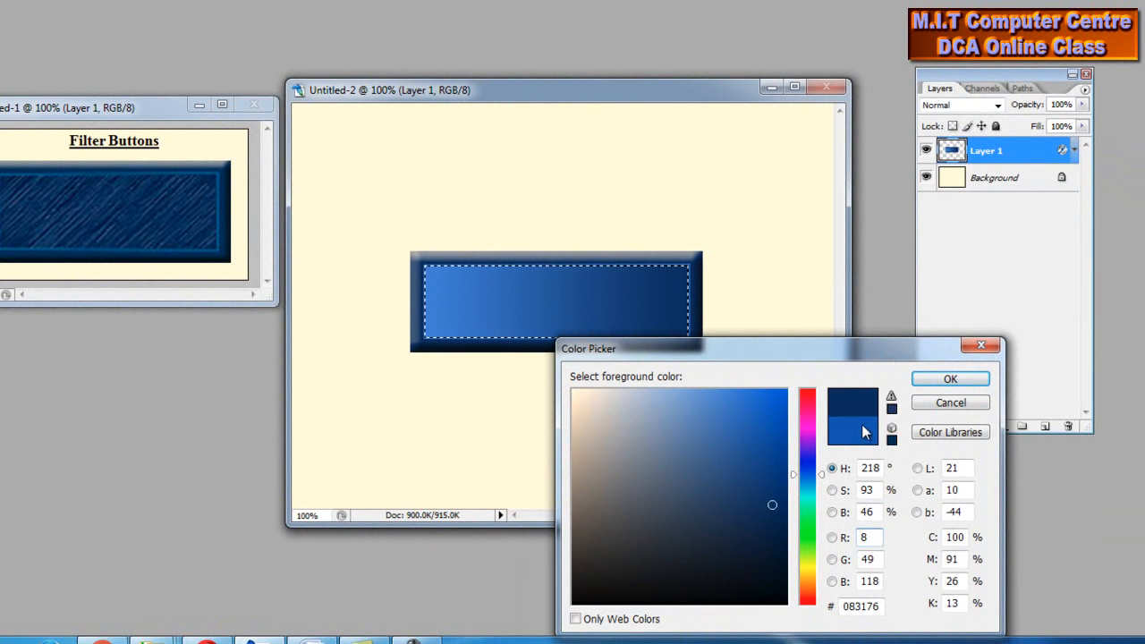
click(951, 381)
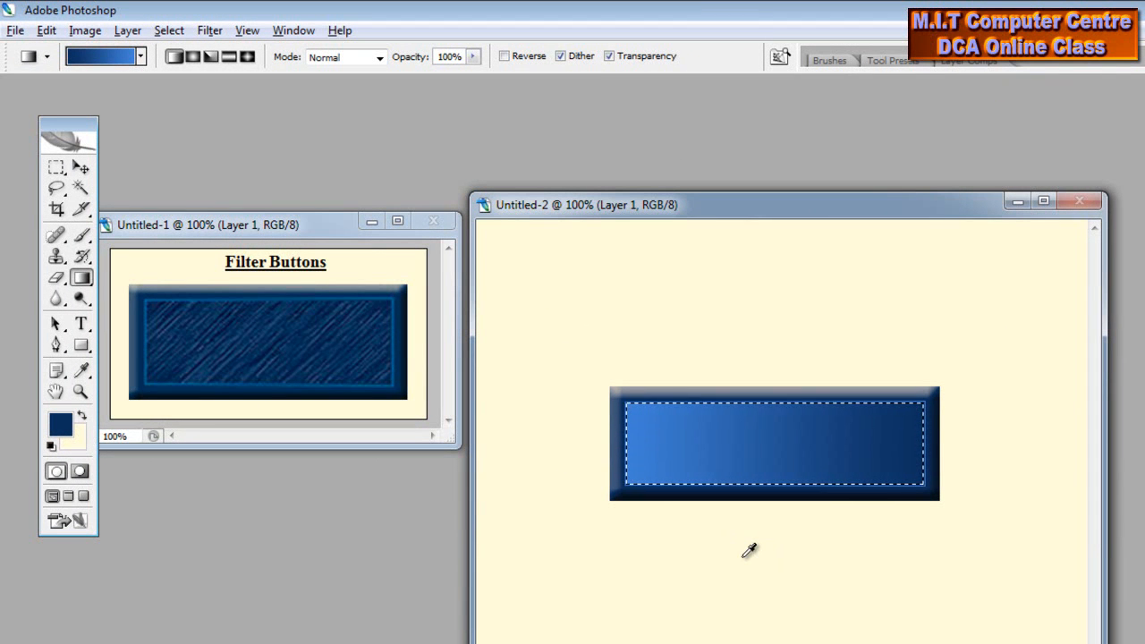
key(alt+BackSpace)
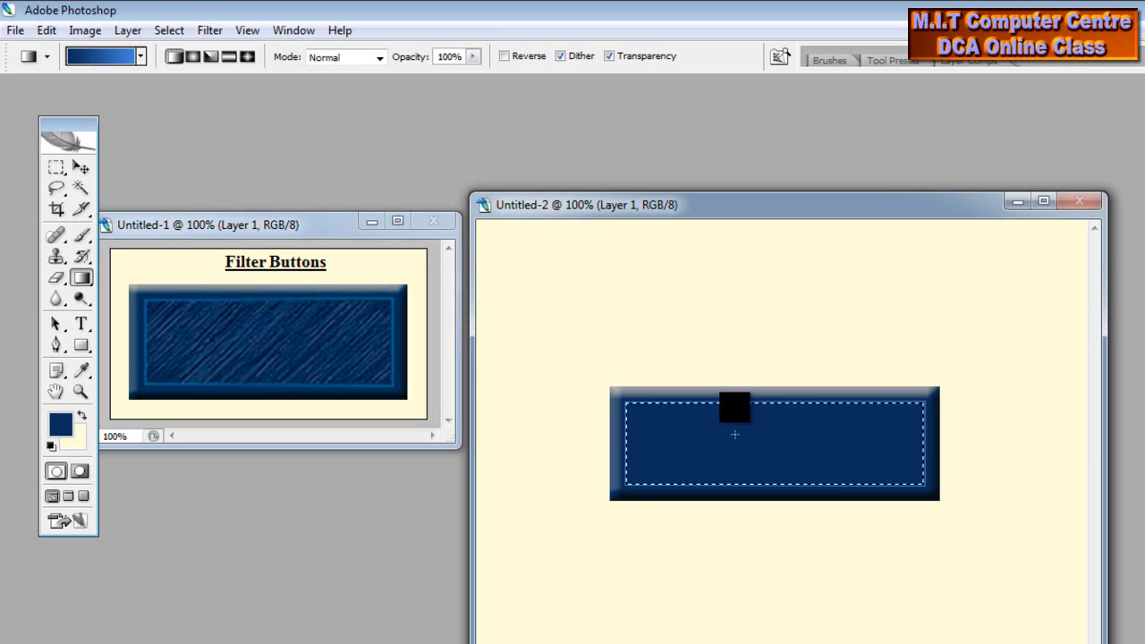
drag(737, 212, 682, 219)
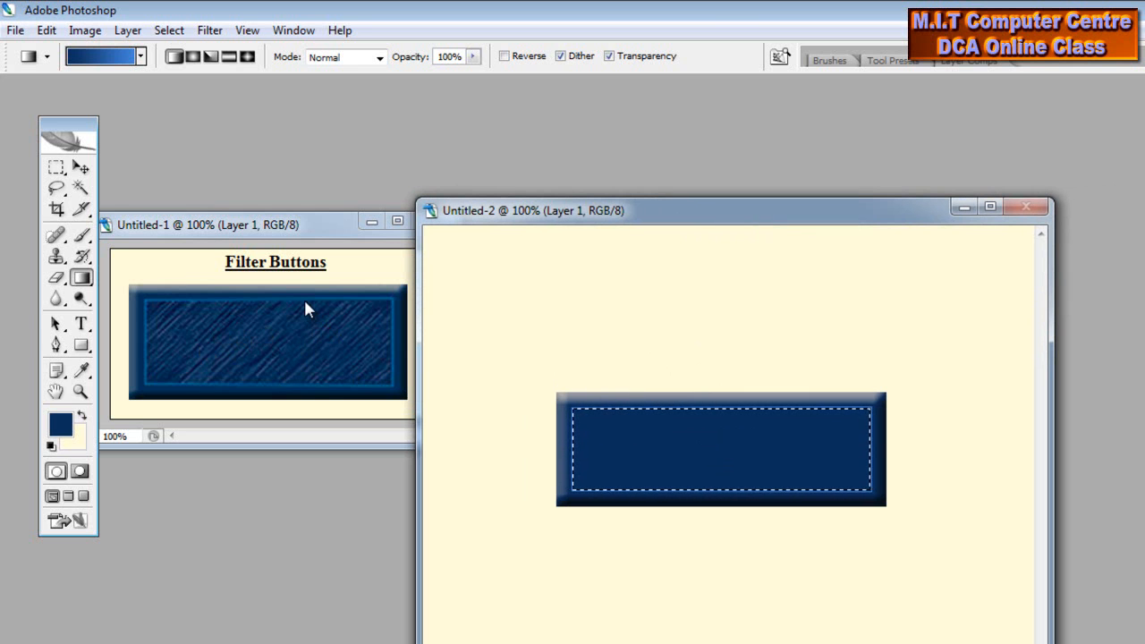
Apply the Add Noise filter to the inner panel with a 12% amount, Uniform distribution and Monochromatic enabled
click(210, 29)
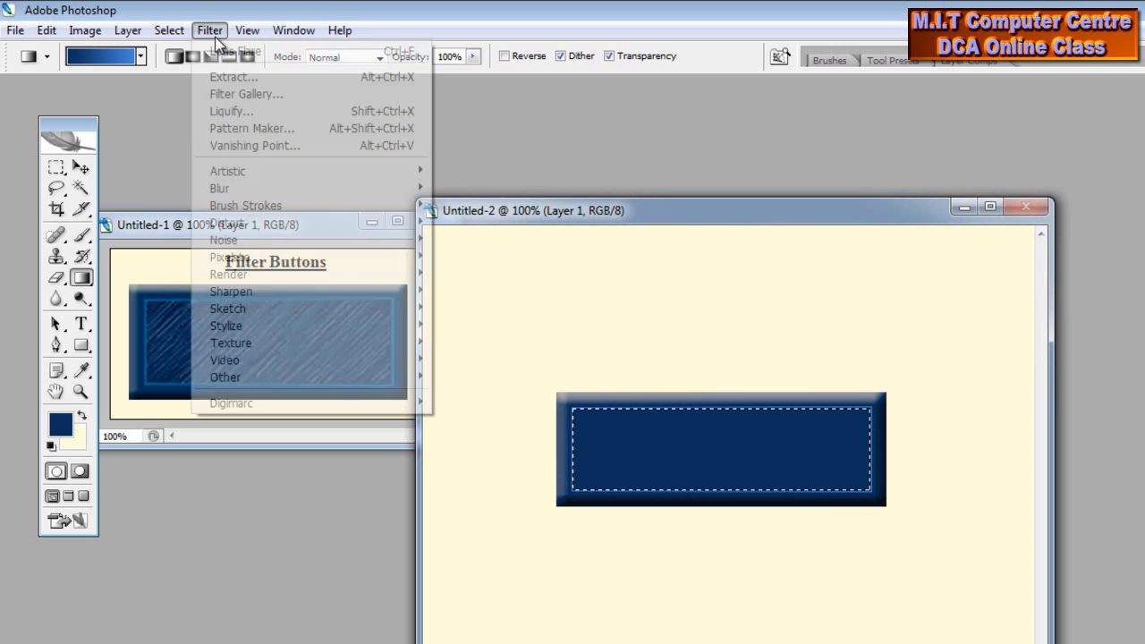
mouse_move(258, 227)
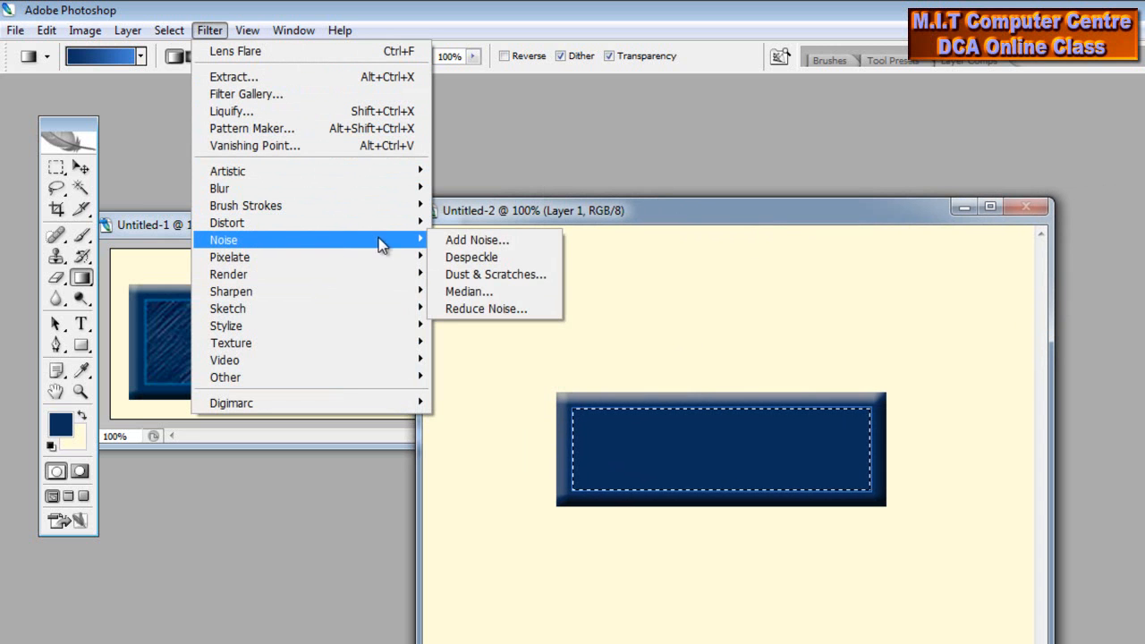
click(471, 244)
drag(722, 161, 929, 261)
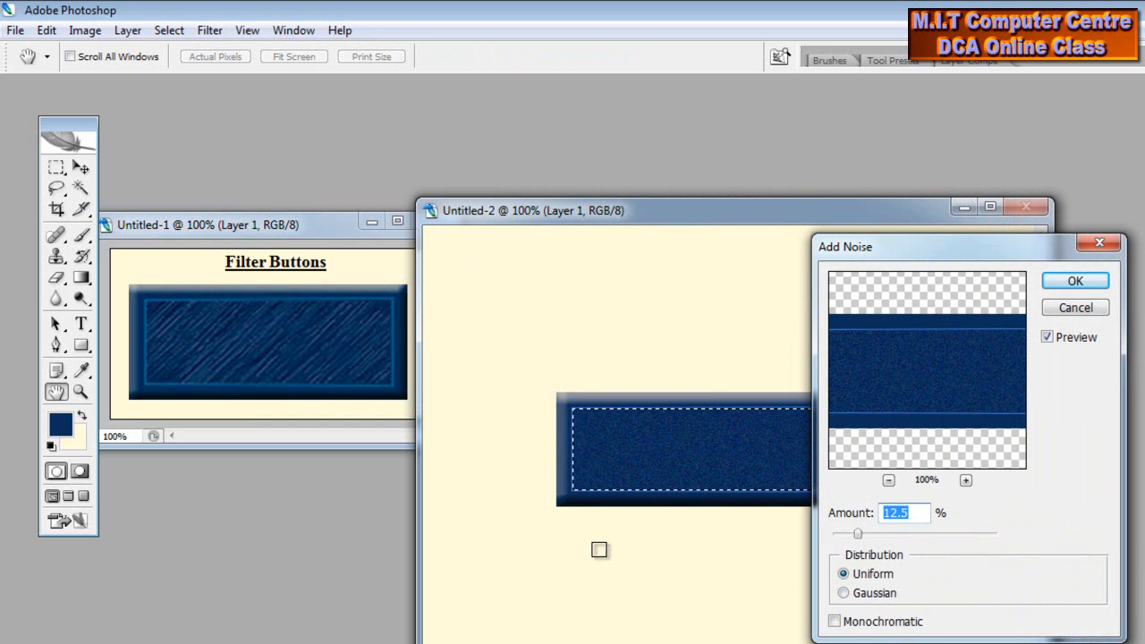
click(850, 625)
drag(878, 534, 943, 536)
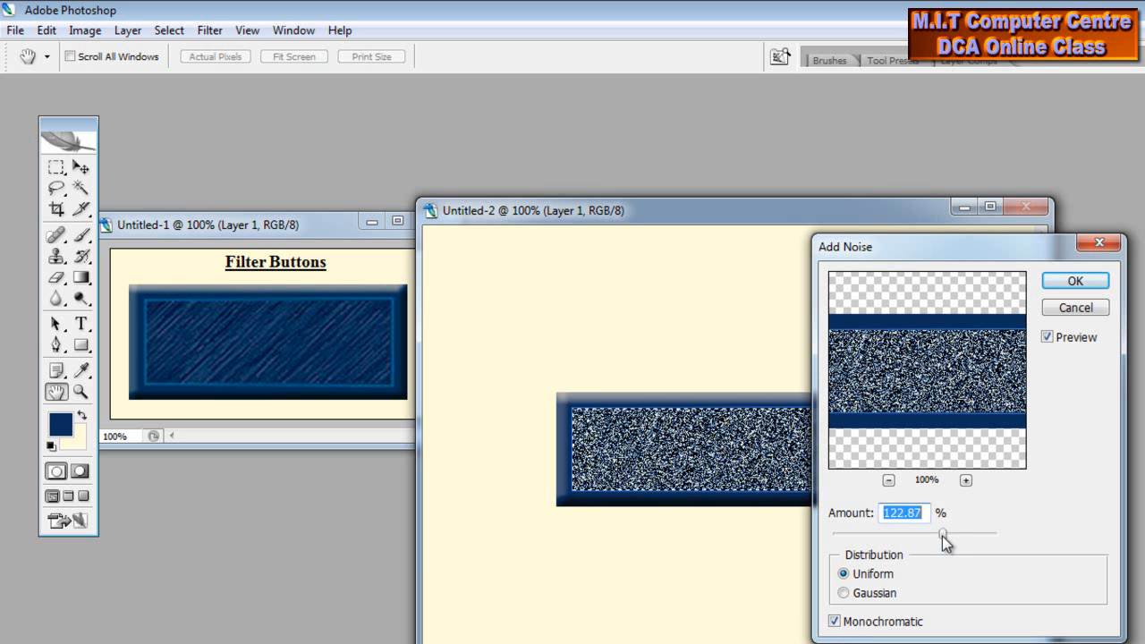
click(862, 534)
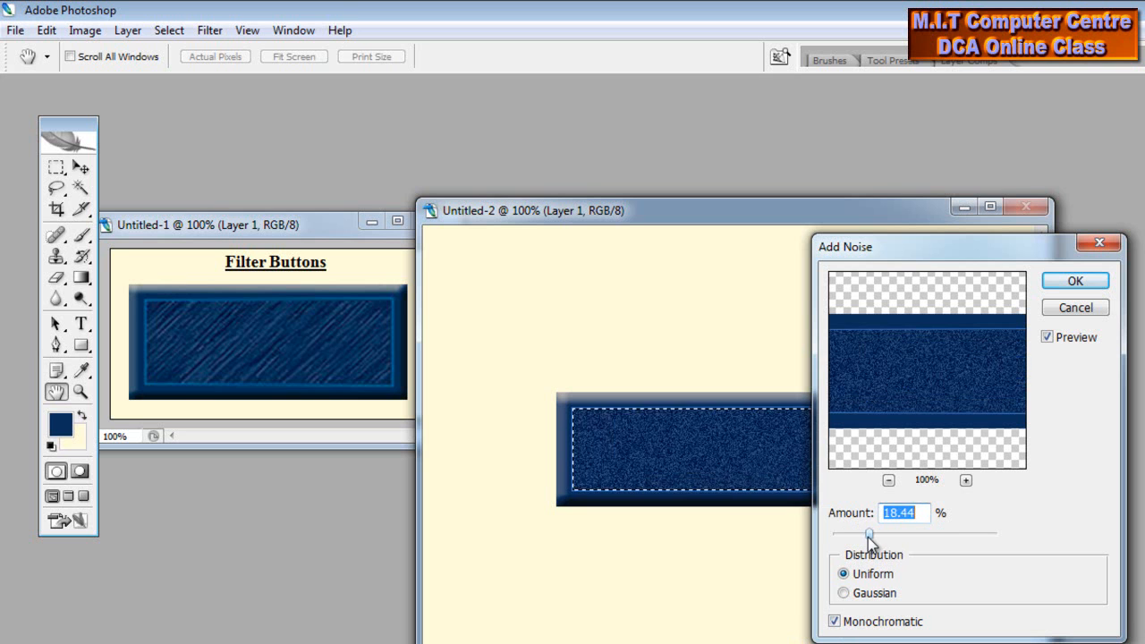
drag(862, 537, 861, 534)
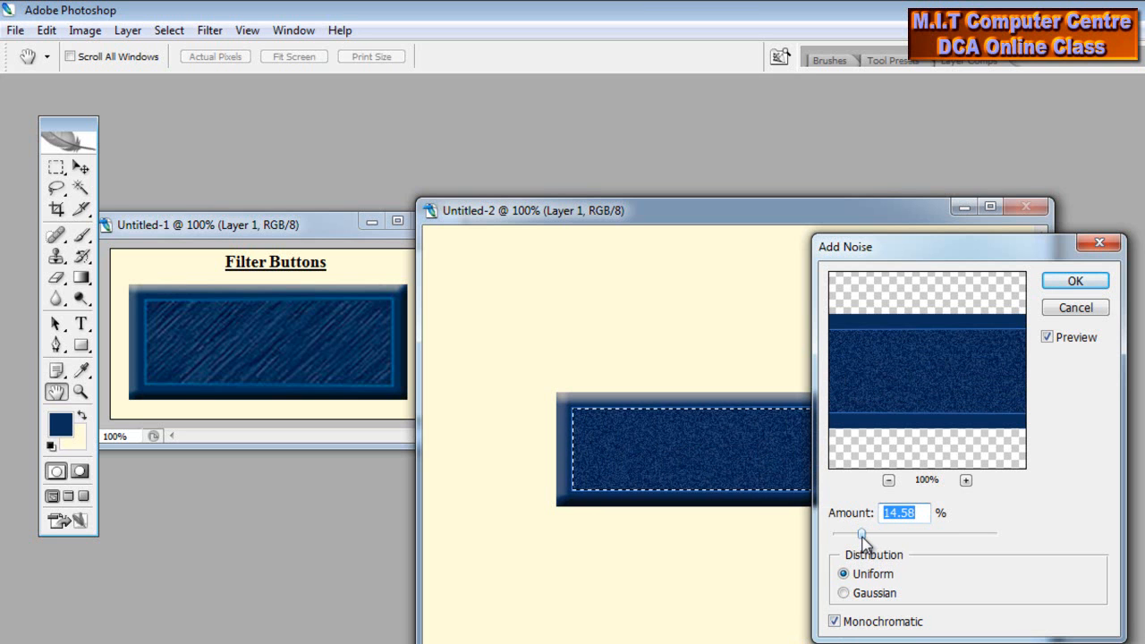
text(12)
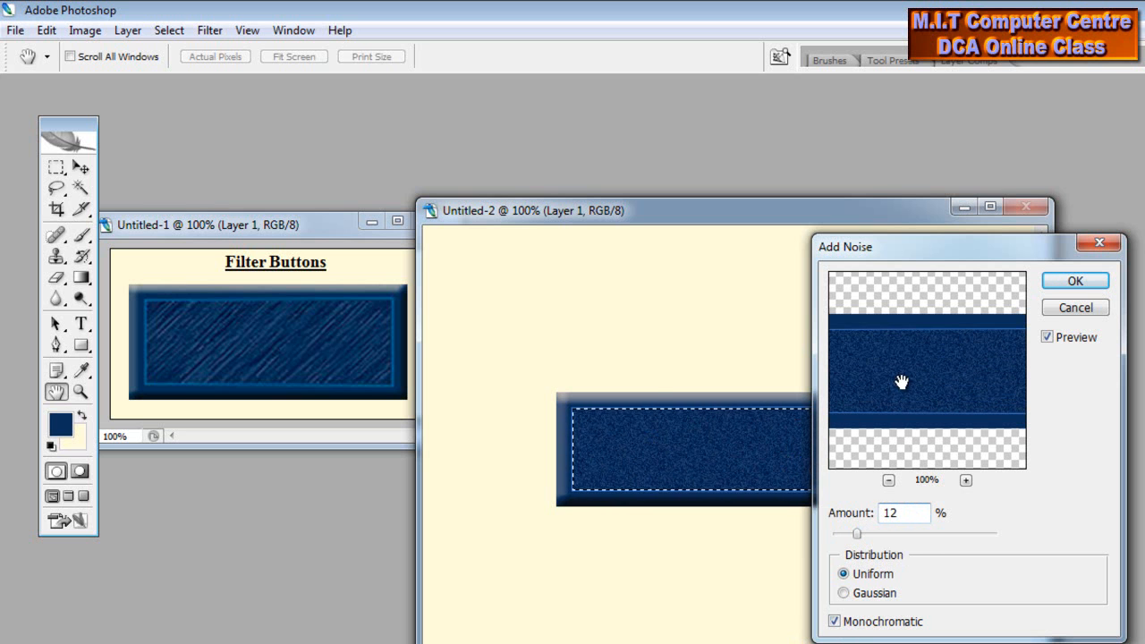
click(1072, 283)
key(g)
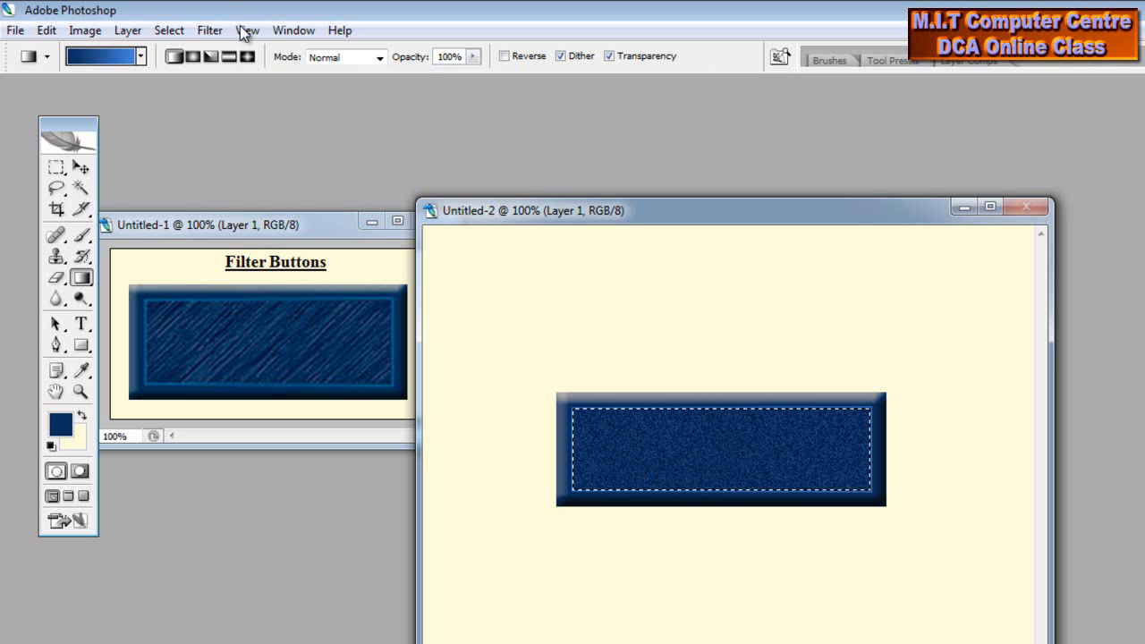
Apply the Colored Pencil filter to the inner panel with pencil width 2, stroke pressure 7 and paper brightness 13
click(217, 32)
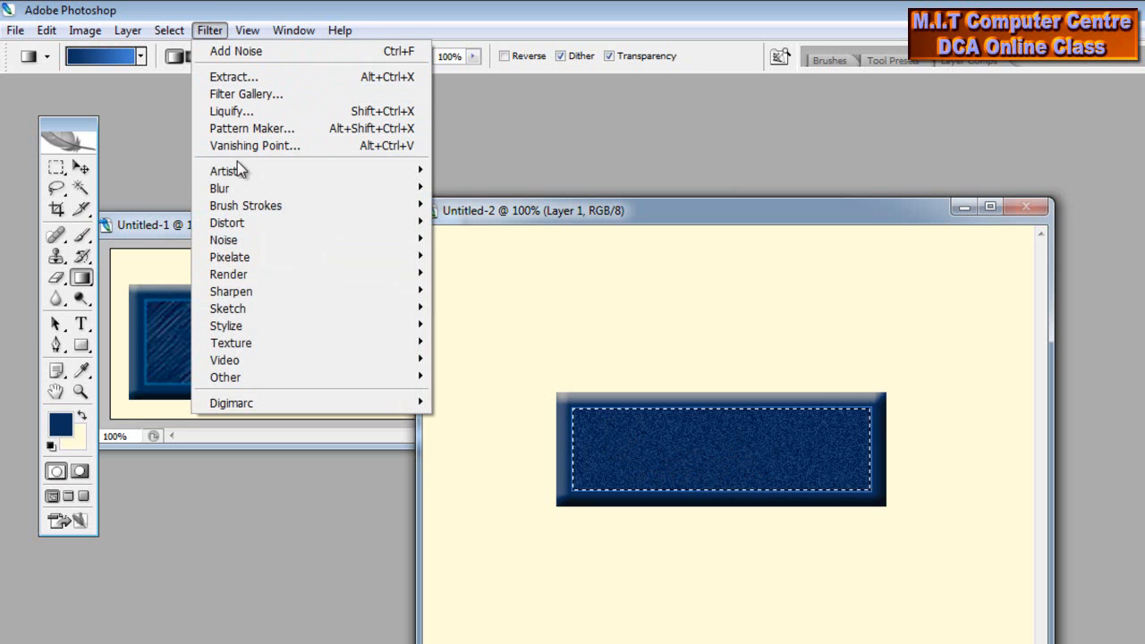
mouse_move(241, 171)
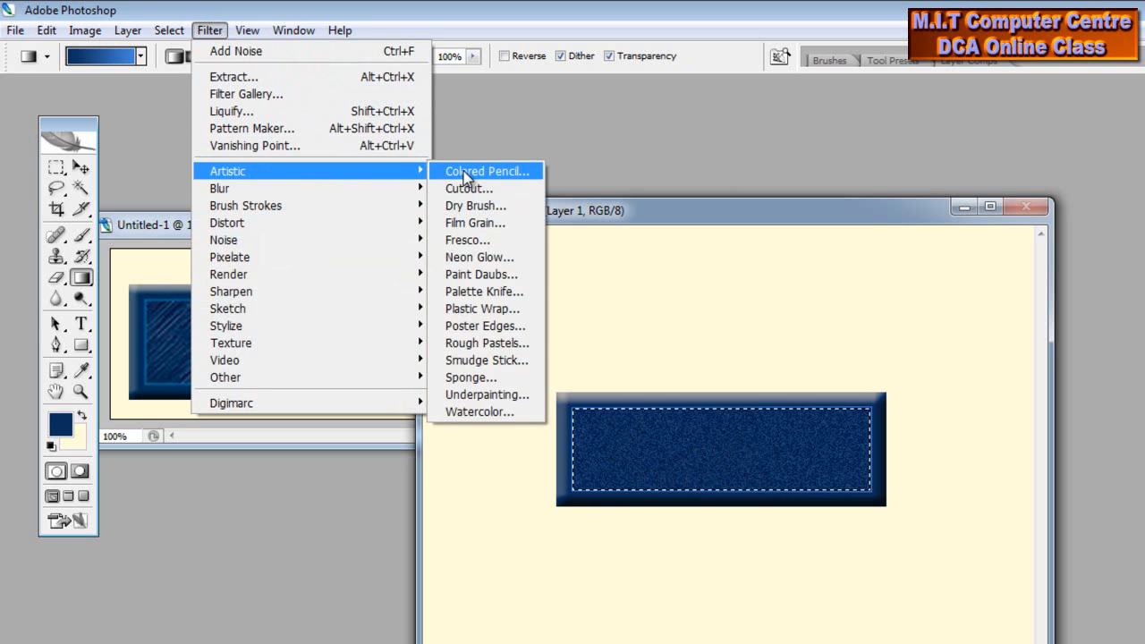
click(495, 173)
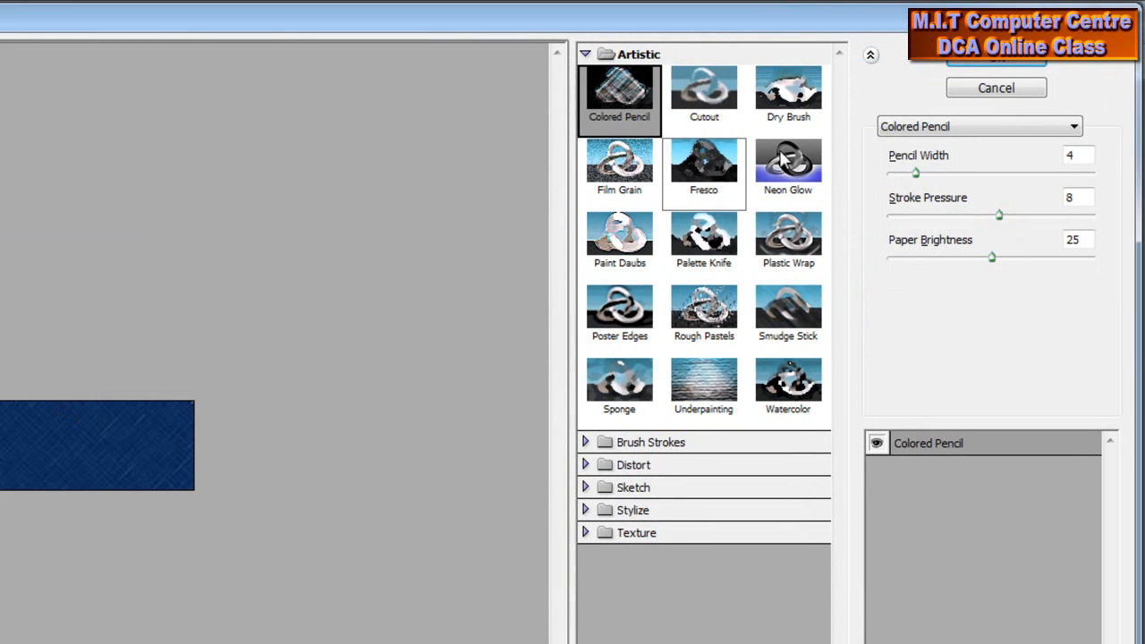
click(918, 172)
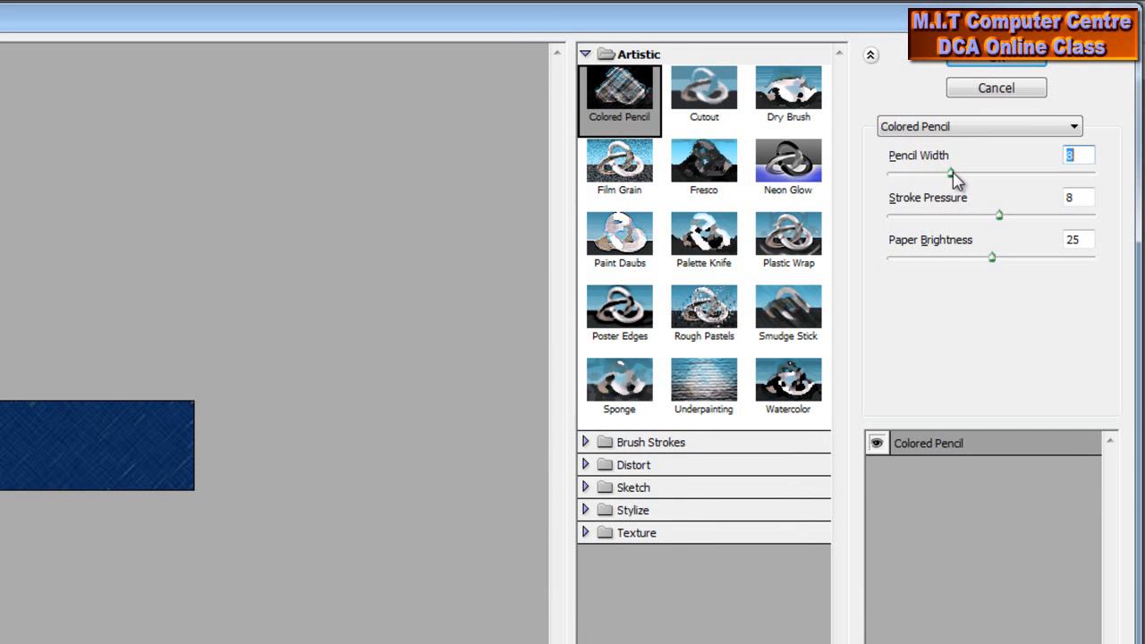
mouse_move(966, 195)
mouse_down()
mouse_move(1064, 183)
mouse_move(1007, 197)
mouse_move(939, 191)
mouse_move(941, 213)
mouse_move(1003, 224)
mouse_up()
mouse_move(931, 216)
mouse_down()
mouse_move(934, 234)
mouse_move(1002, 230)
mouse_move(961, 263)
mouse_move(982, 270)
mouse_move(965, 275)
mouse_up()
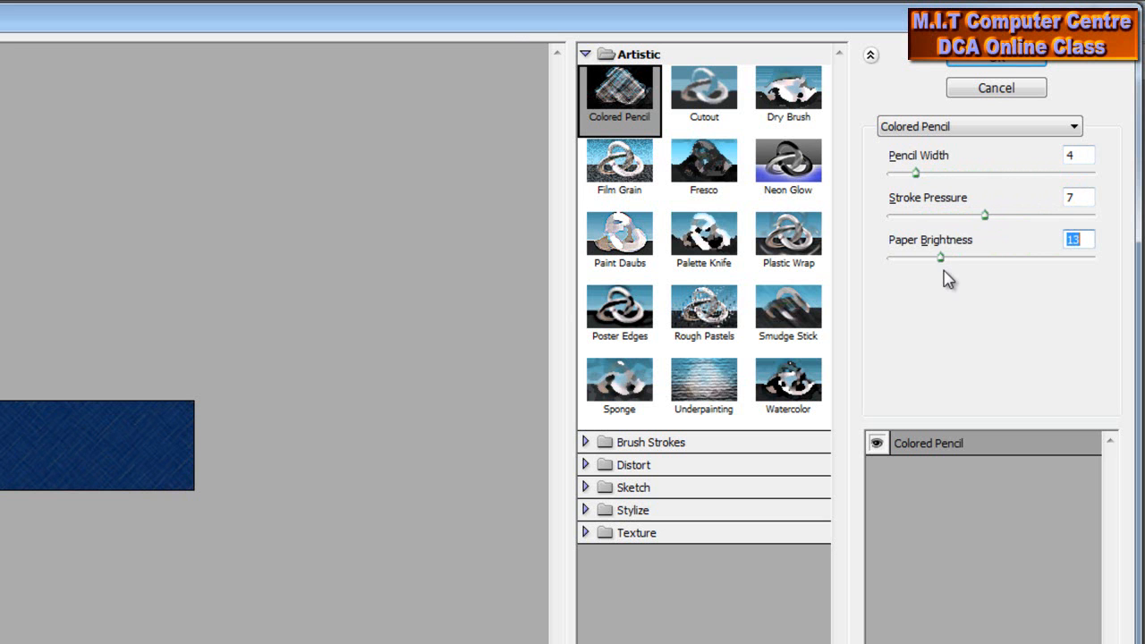
drag(919, 176, 908, 176)
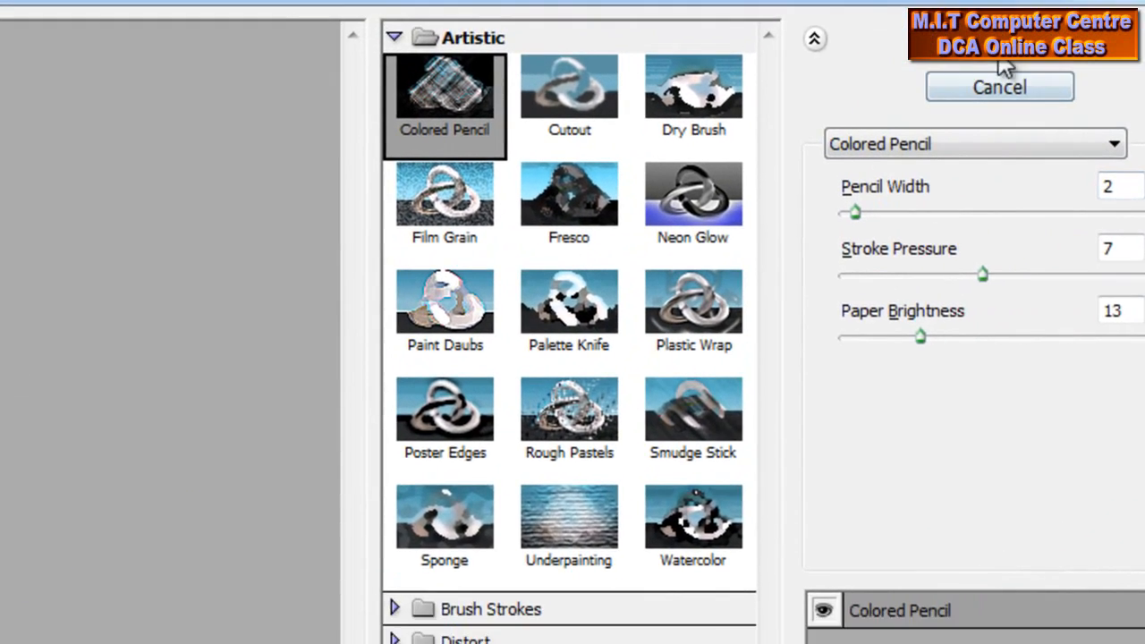
click(996, 62)
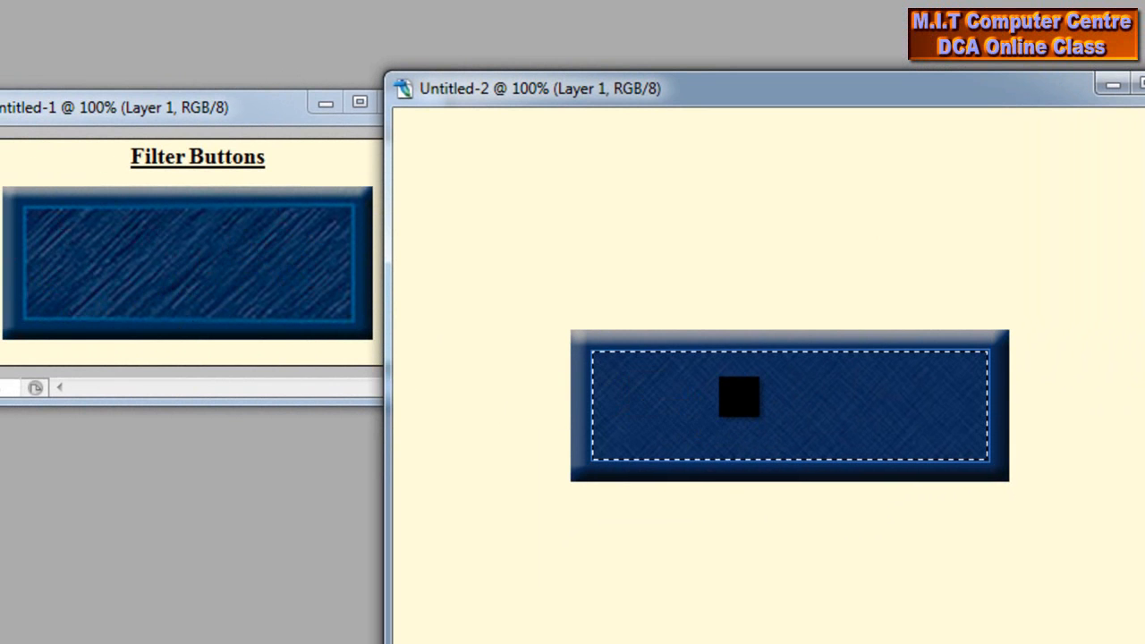
Apply the Angled Strokes filter to the inner panel with direction balance 42 and a reduced stroke length
drag(817, 86, 710, 50)
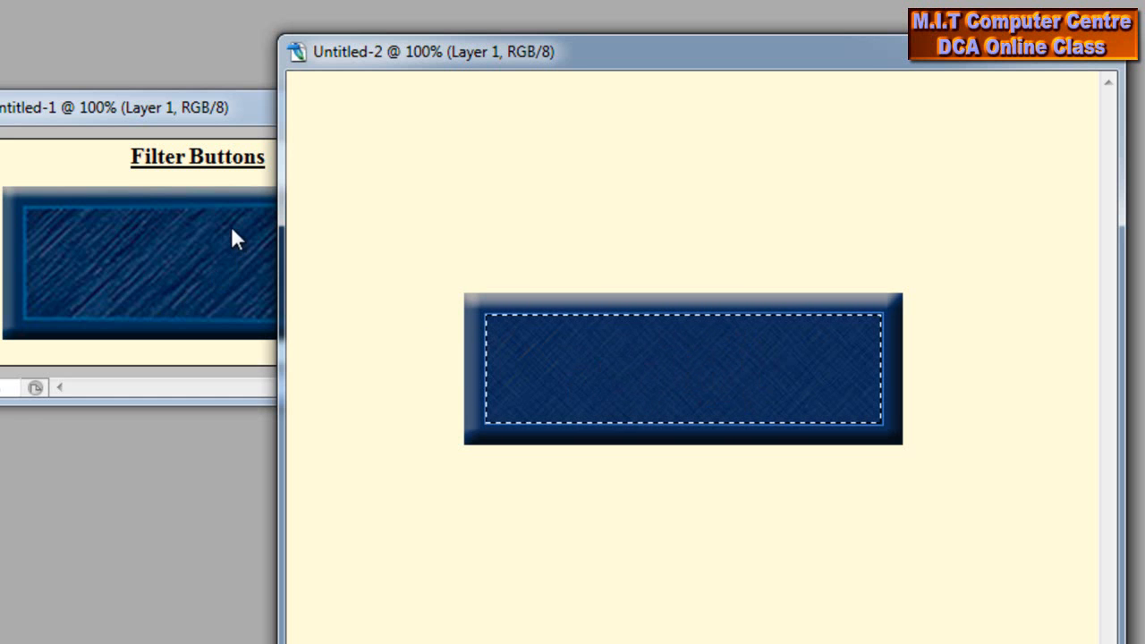
drag(624, 63, 746, 77)
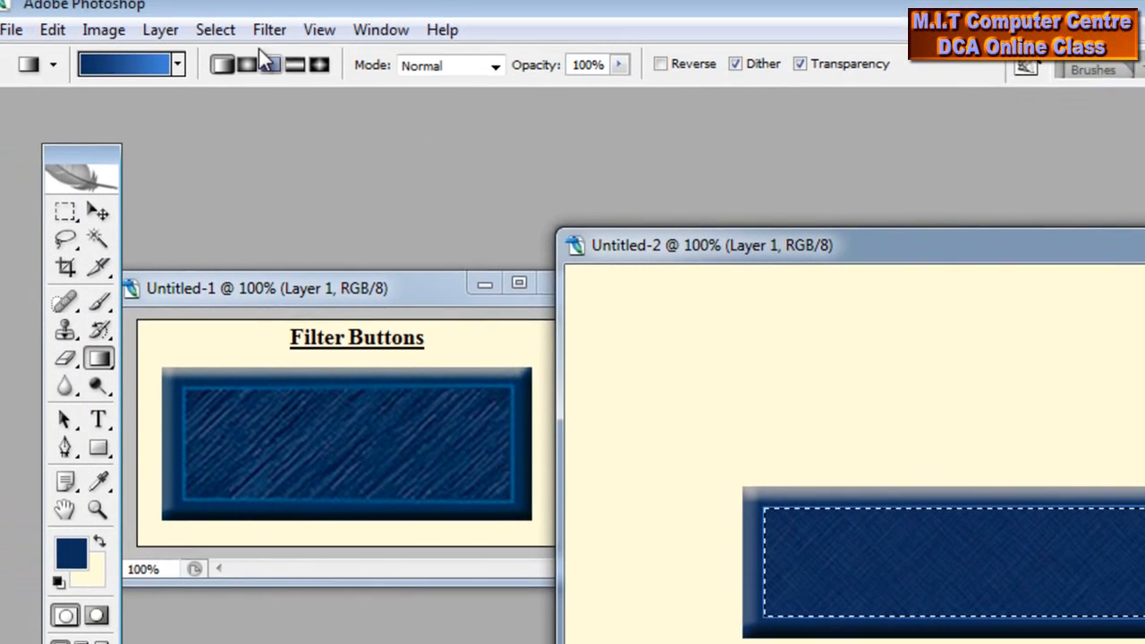
click(273, 41)
mouse_move(346, 268)
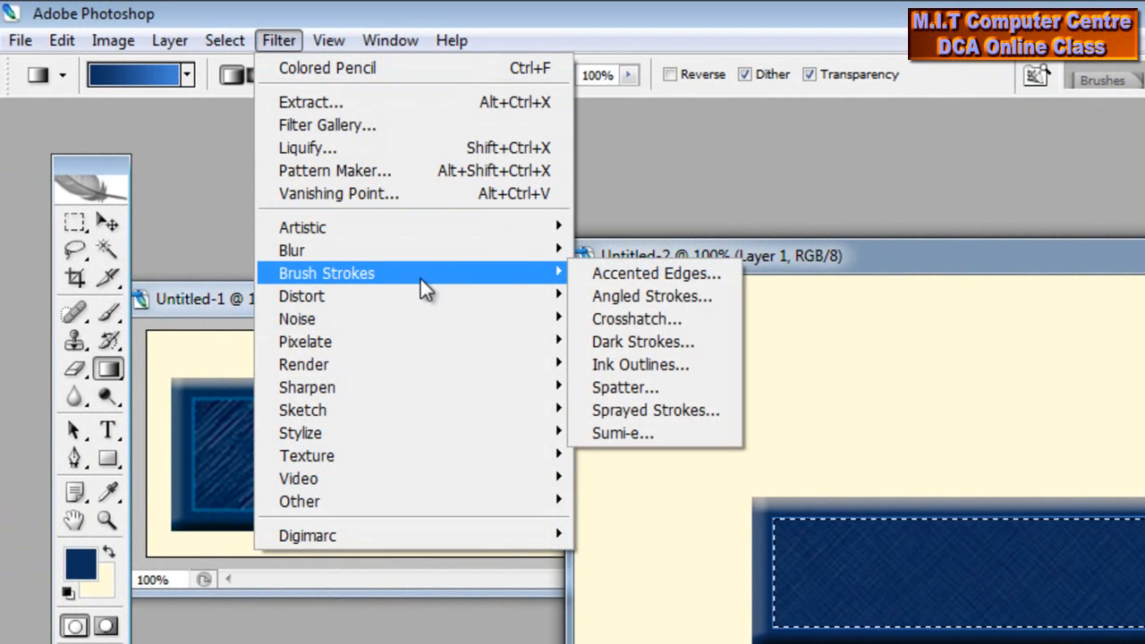
click(658, 297)
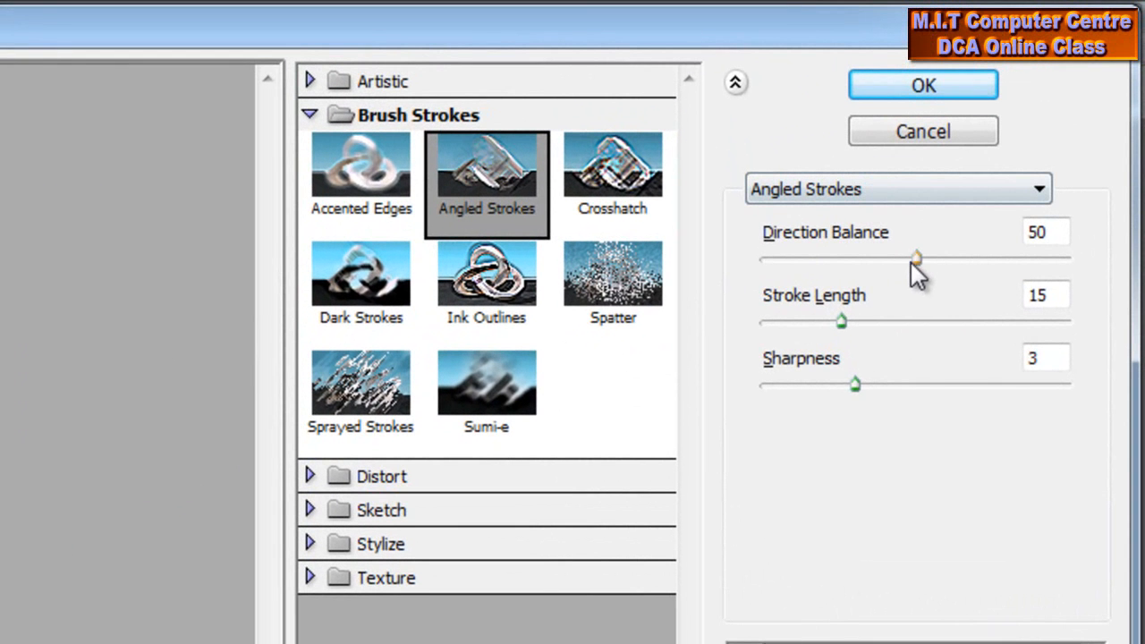
drag(912, 262, 893, 279)
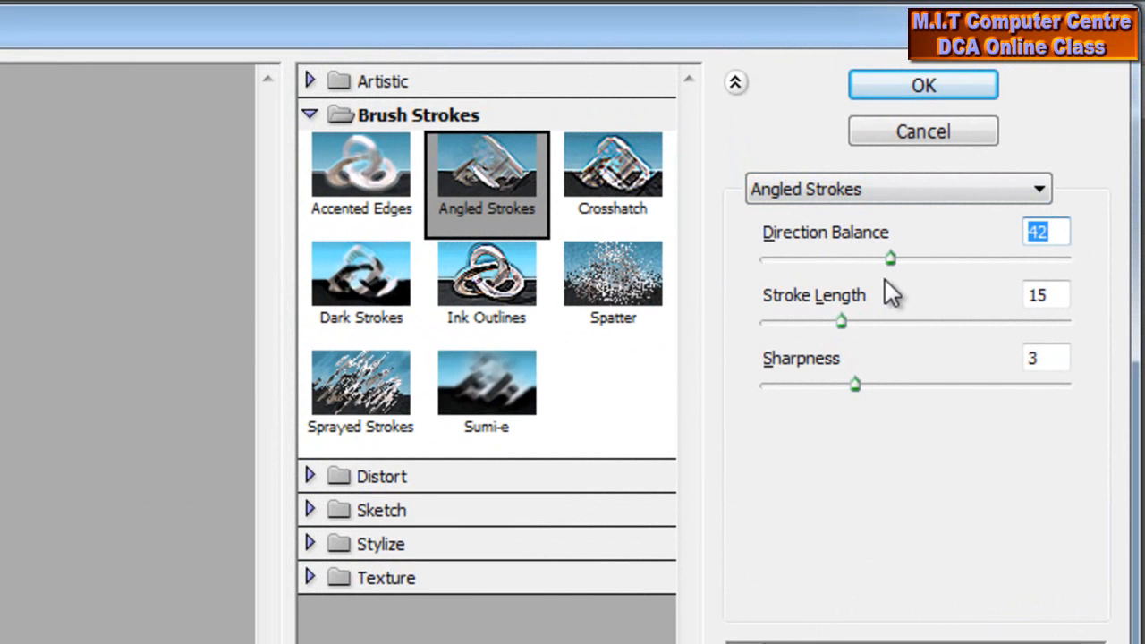
mouse_move(839, 324)
mouse_down()
mouse_move(895, 330)
mouse_move(789, 342)
mouse_up()
click(896, 95)
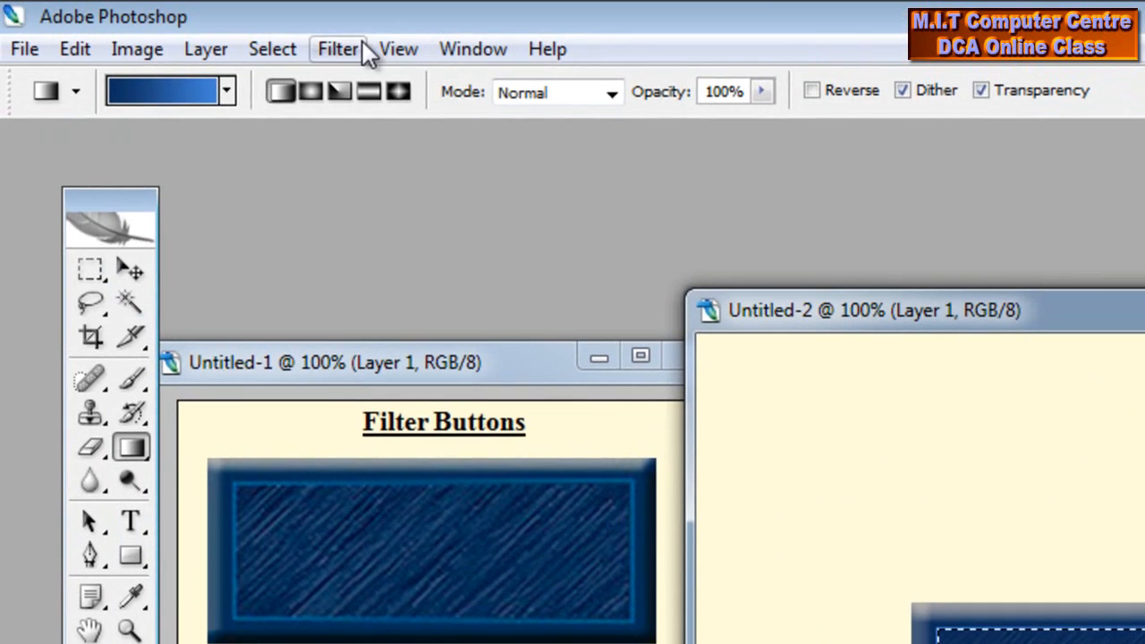
click(363, 49)
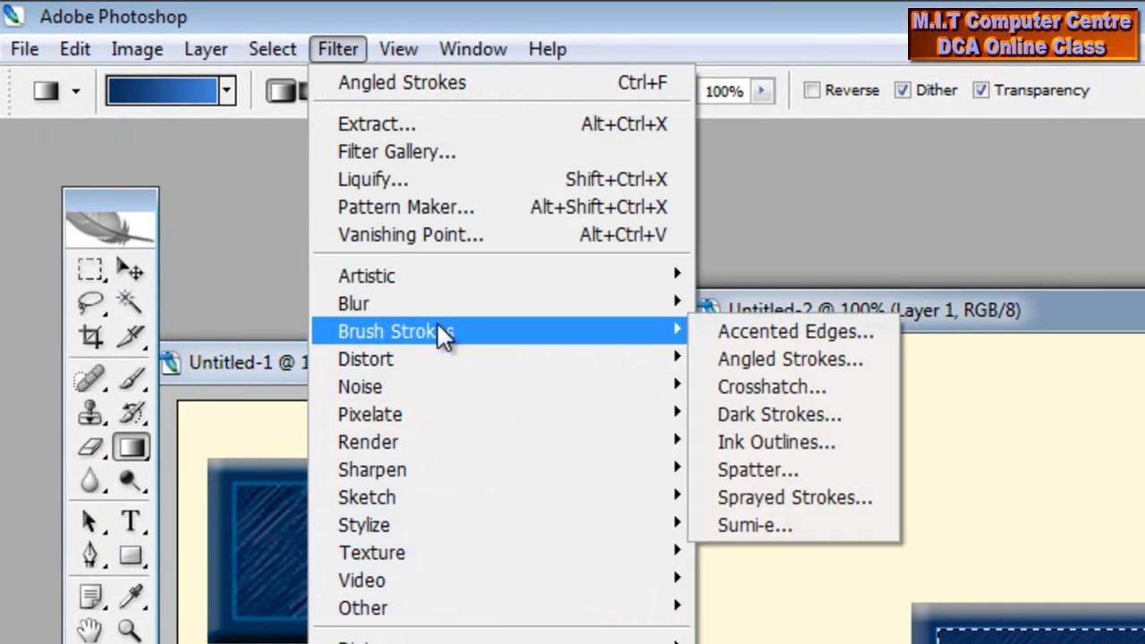
mouse_move(566, 302)
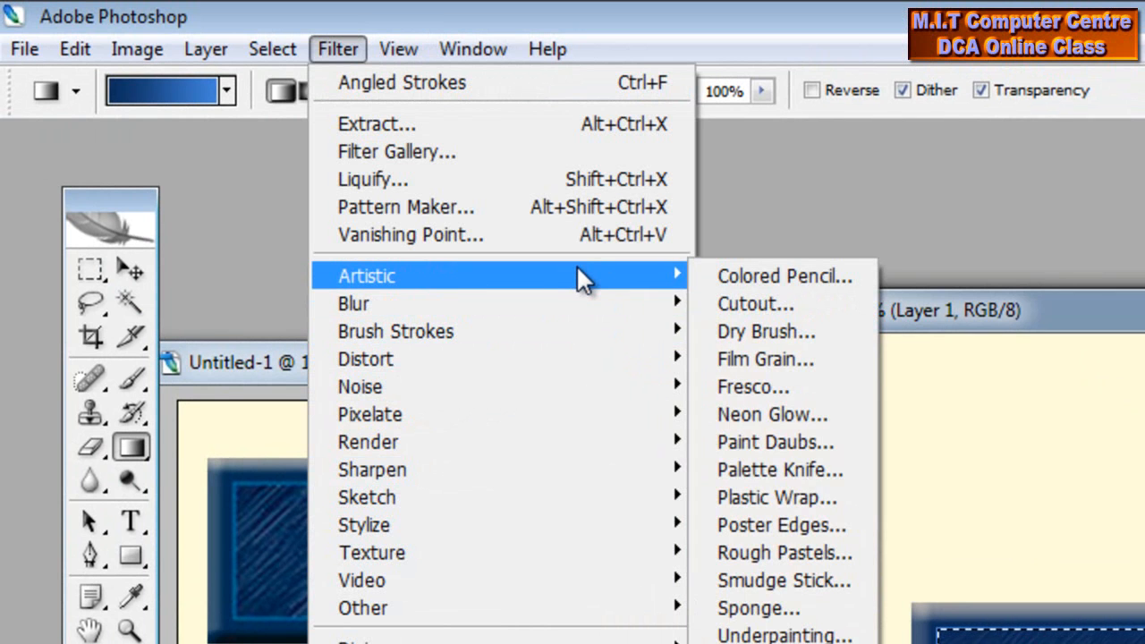
mouse_move(591, 327)
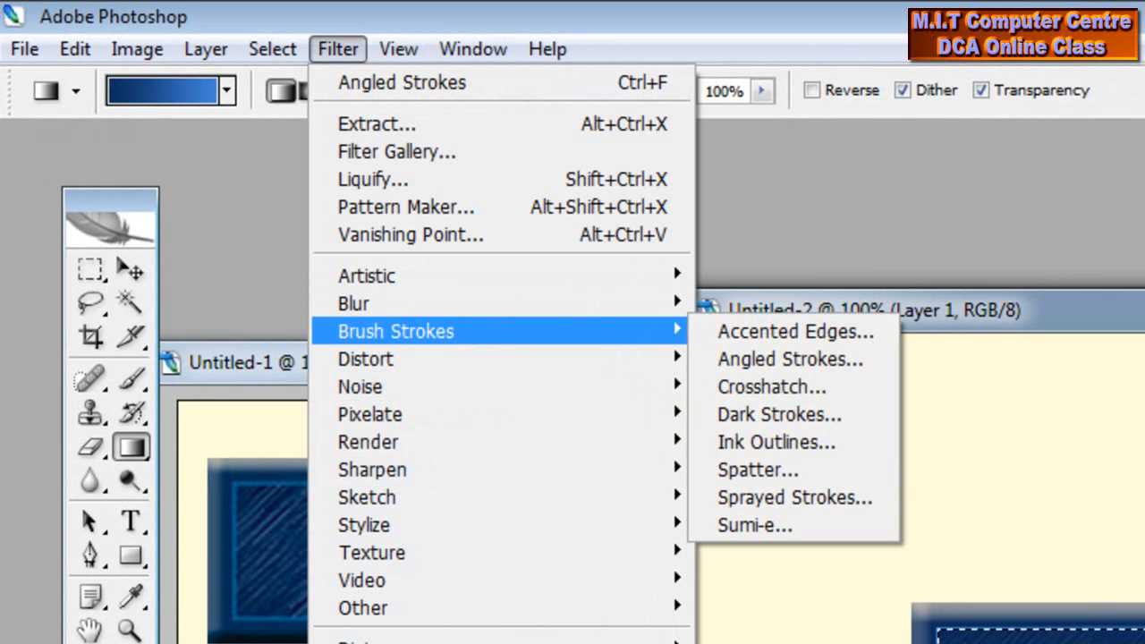
click(1136, 313)
drag(895, 240, 555, 185)
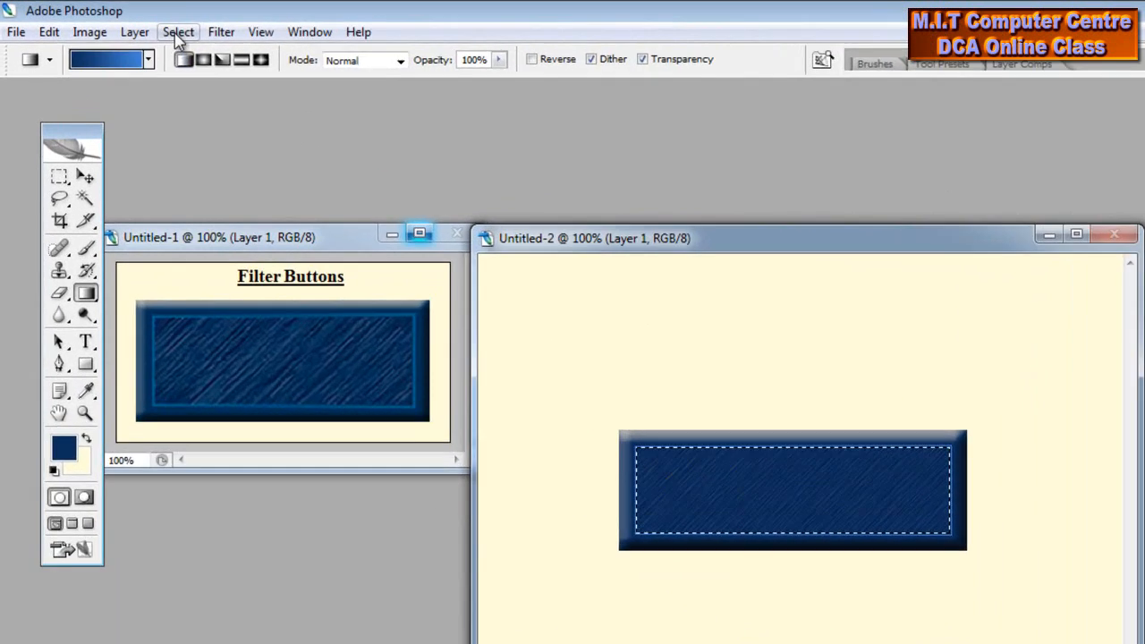
Remove the selection around the button's inner panel
click(137, 24)
click(322, 116)
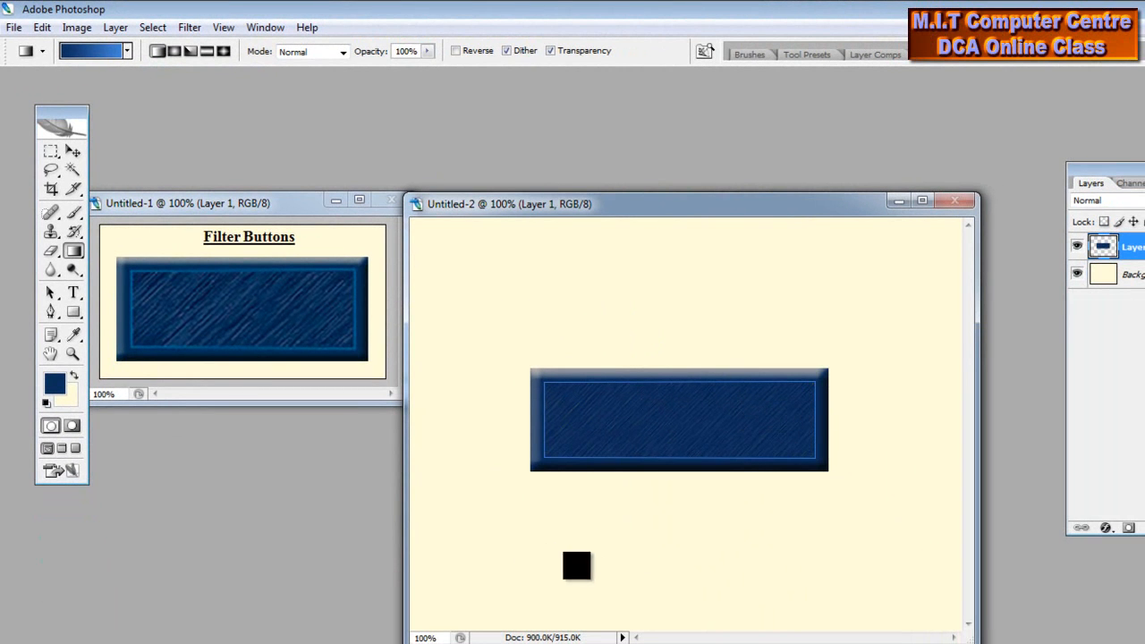
drag(604, 206, 566, 192)
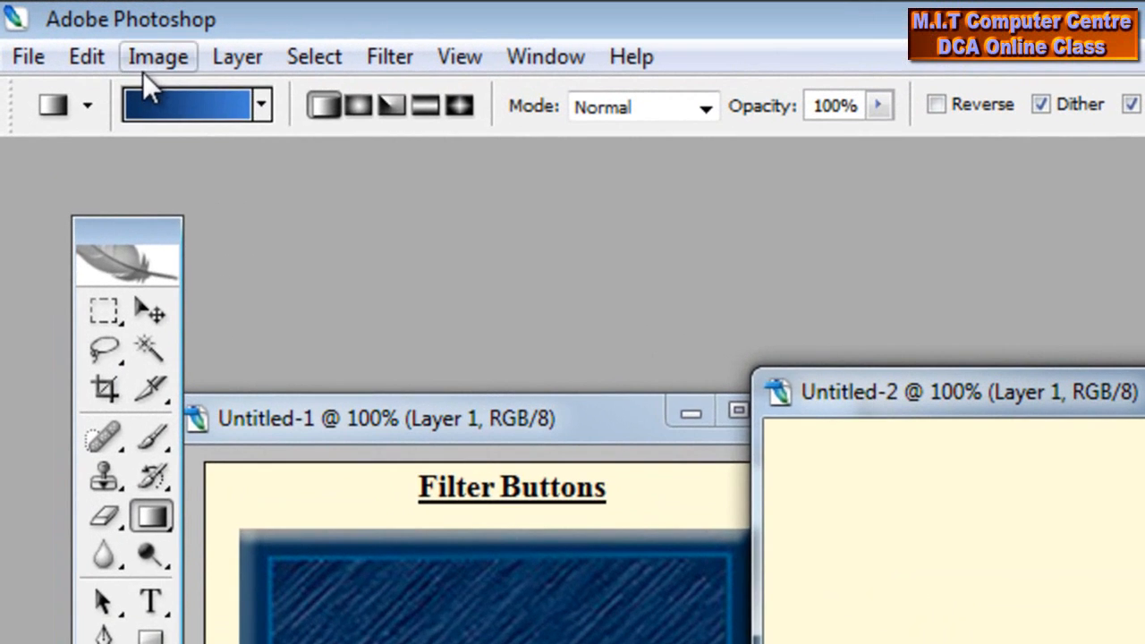
Trim the new button's canvas on all four sides based on the top left pixel color and place its window beside the example
click(76, 28)
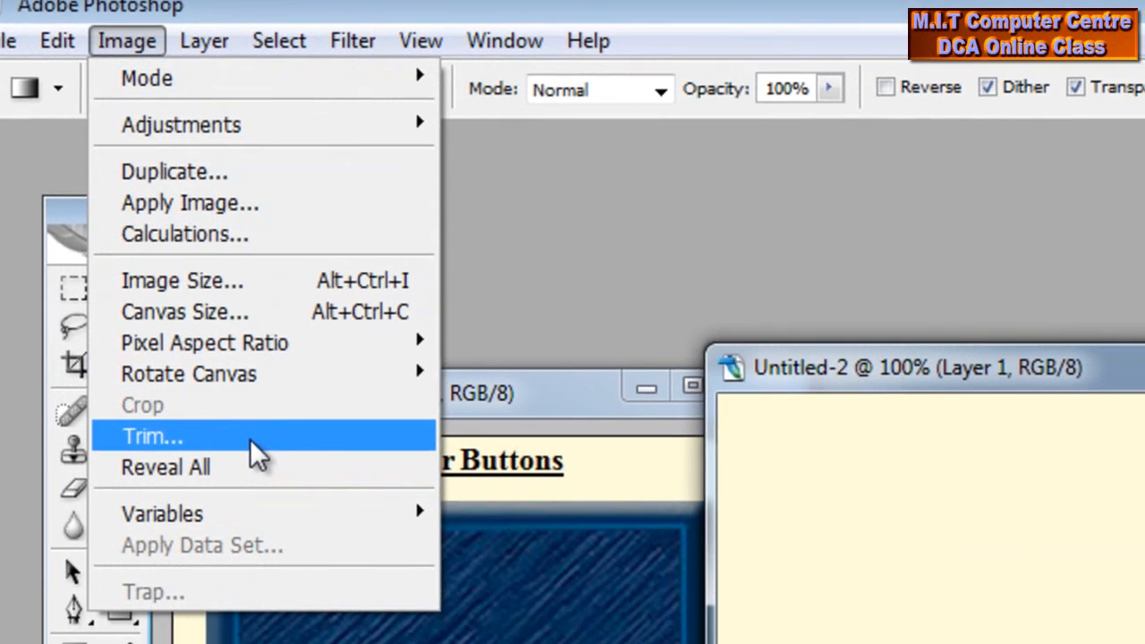
click(286, 467)
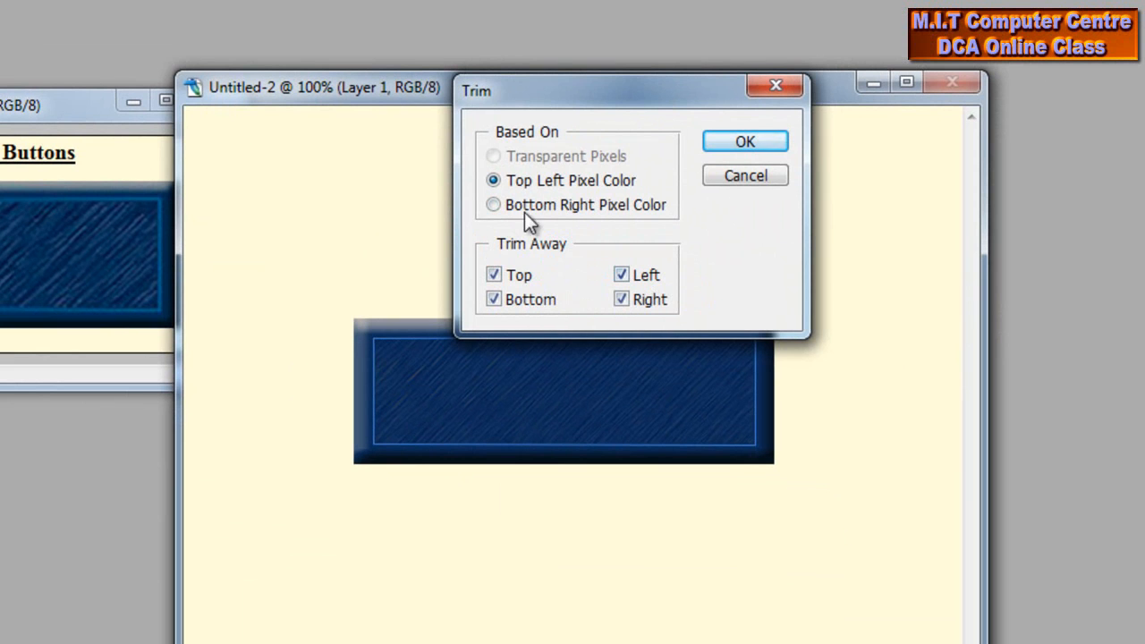
click(761, 141)
drag(331, 89, 449, 173)
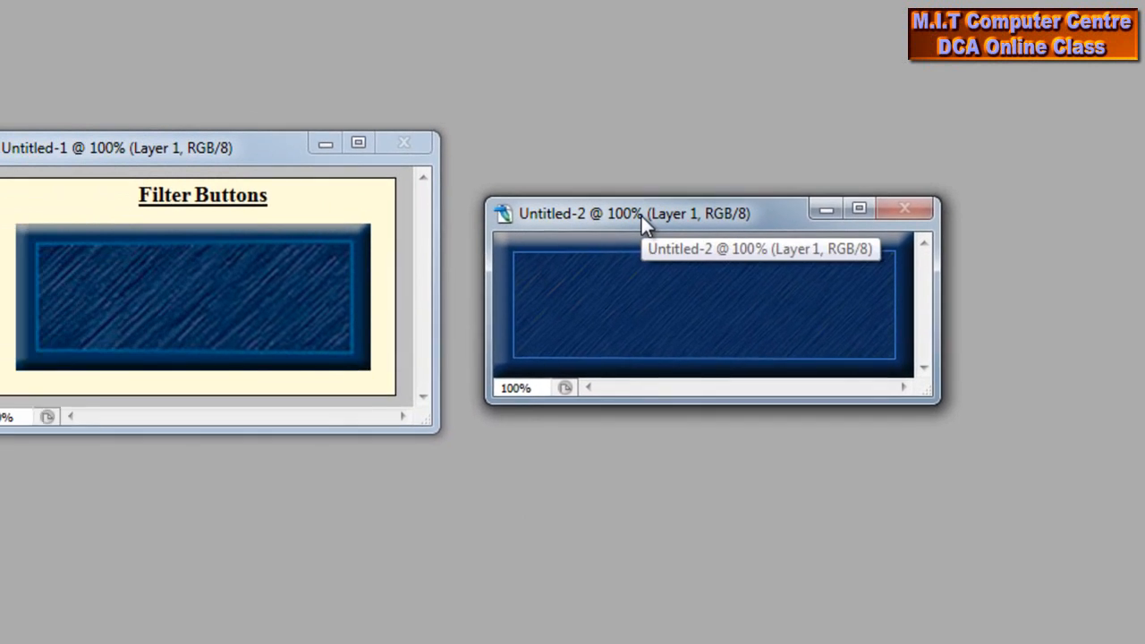